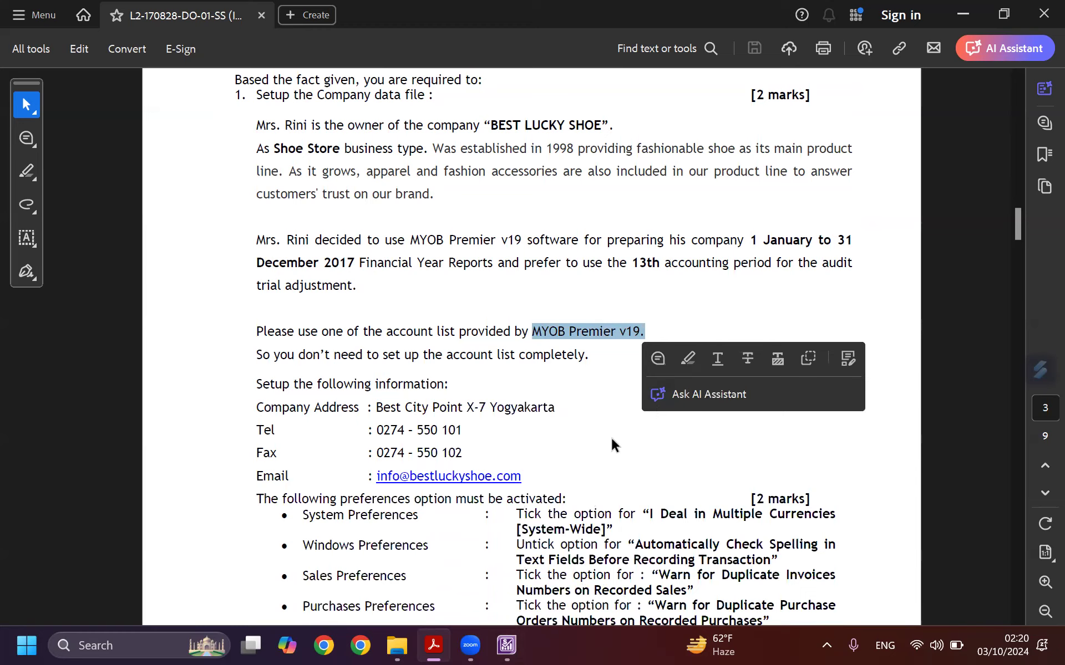
# Deselect the text in the Acrobat brief and bring ABSS Premier's Welcome window forward
pyautogui.click(597, 435)
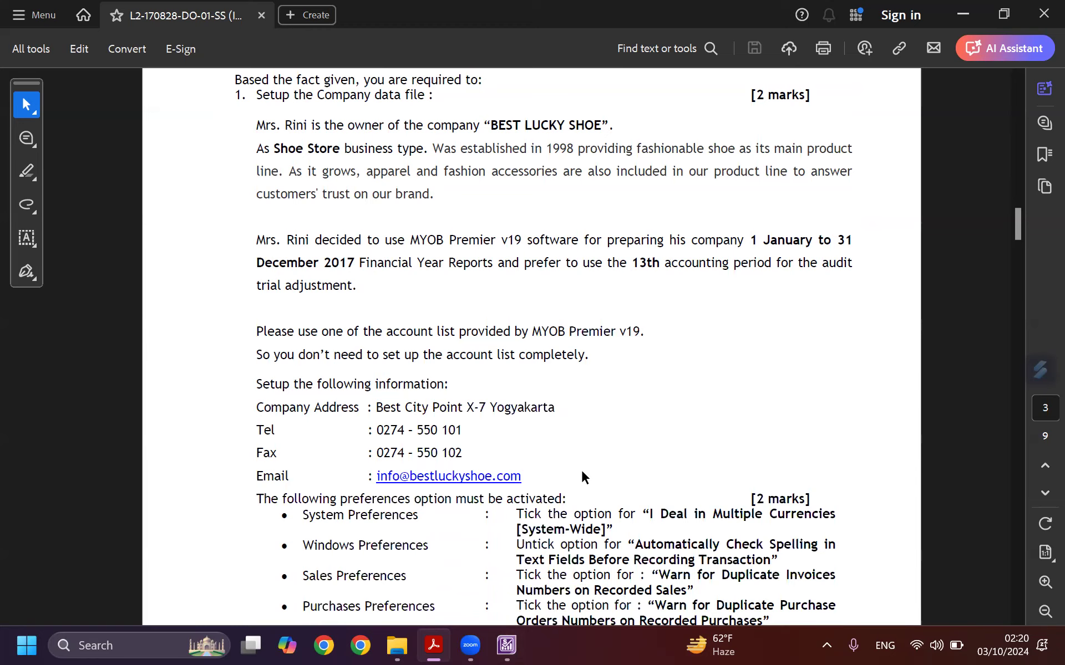
pyautogui.click(518, 643)
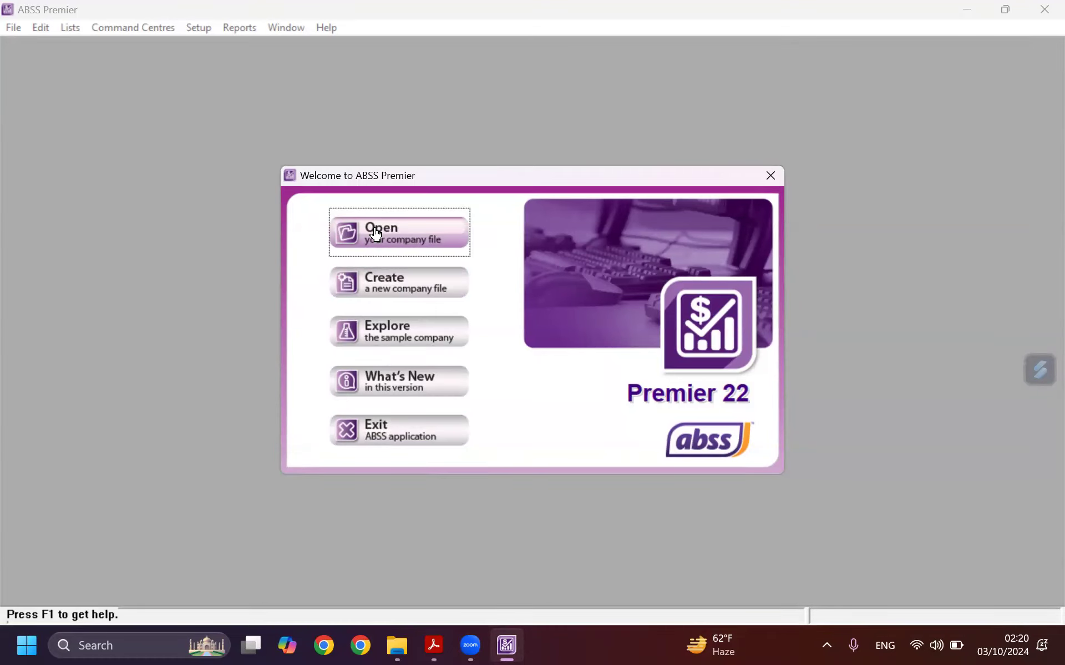
# Start a new company file and move past the Introduction page
pyautogui.click(393, 284)
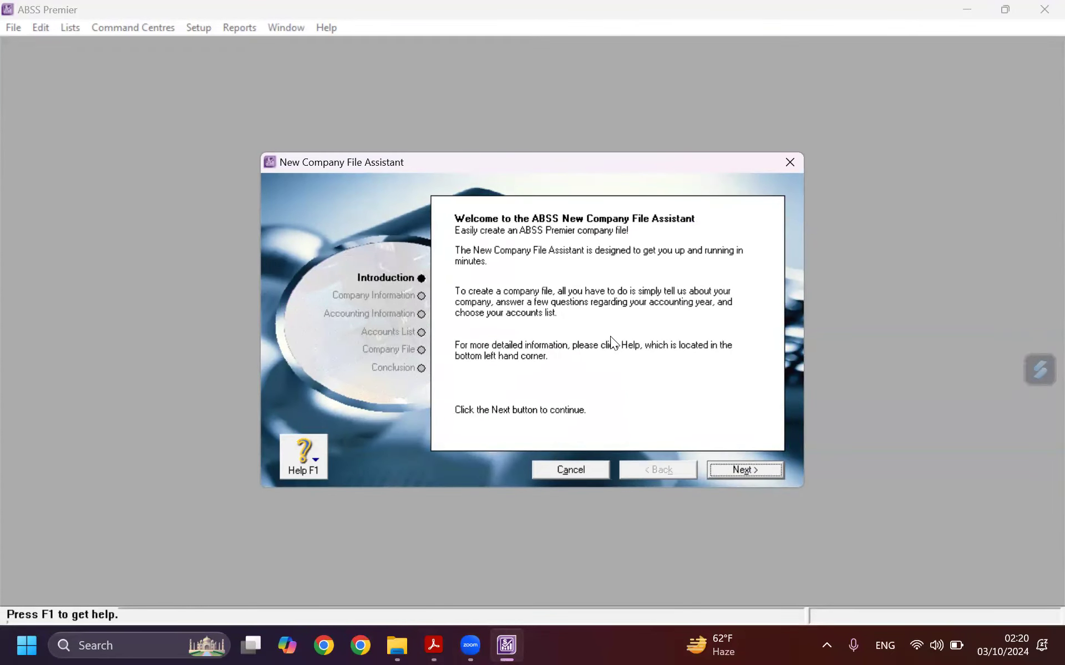
pyautogui.click(742, 470)
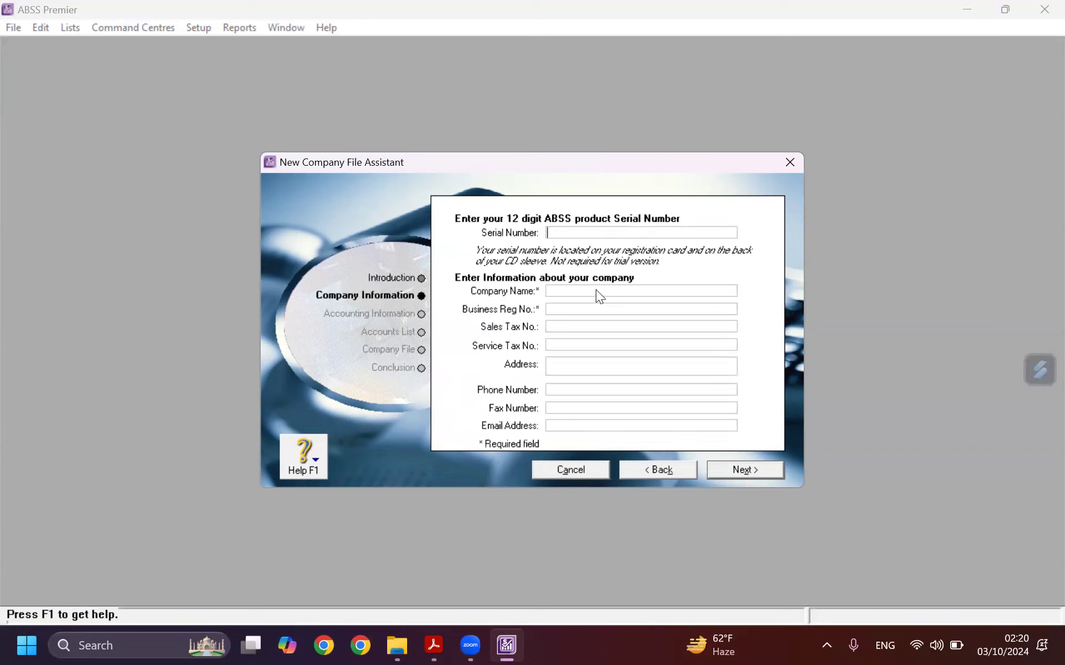
# Enter the company name Best Lucky Shoe with the owner's name, and registration number 123456
pyautogui.click(595, 293)
pyautogui.write('Best Lucky Sg')
pyautogui.press('BackSpace')
pyautogui.click(582, 310)
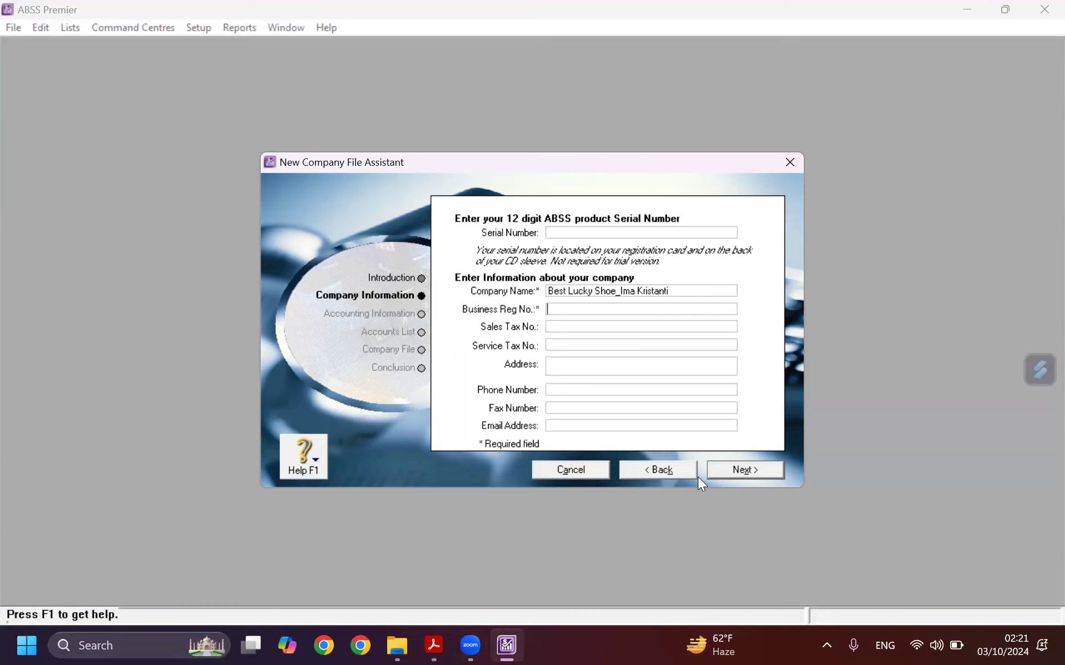
pyautogui.write('123456')
pyautogui.click(575, 365)
# Copy the company address from the brief and paste it into the Address field
pyautogui.click(433, 645)
pyautogui.moveTo(376, 407); pyautogui.dragTo(554, 407)
pyautogui.hotkey('ctrl', 'c')
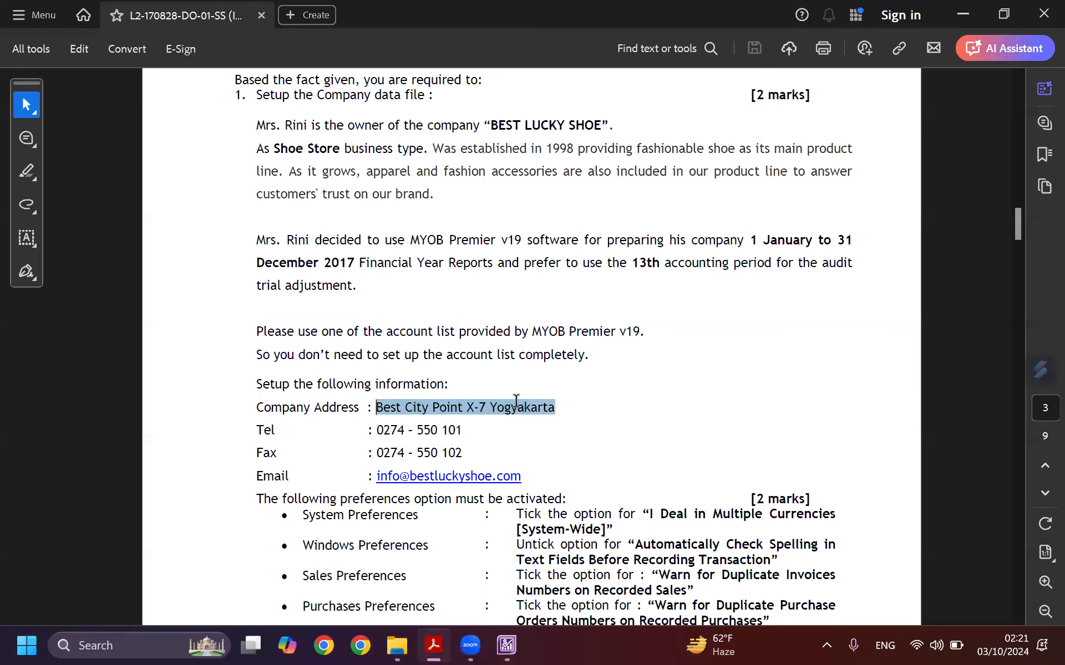
pyautogui.click(507, 645)
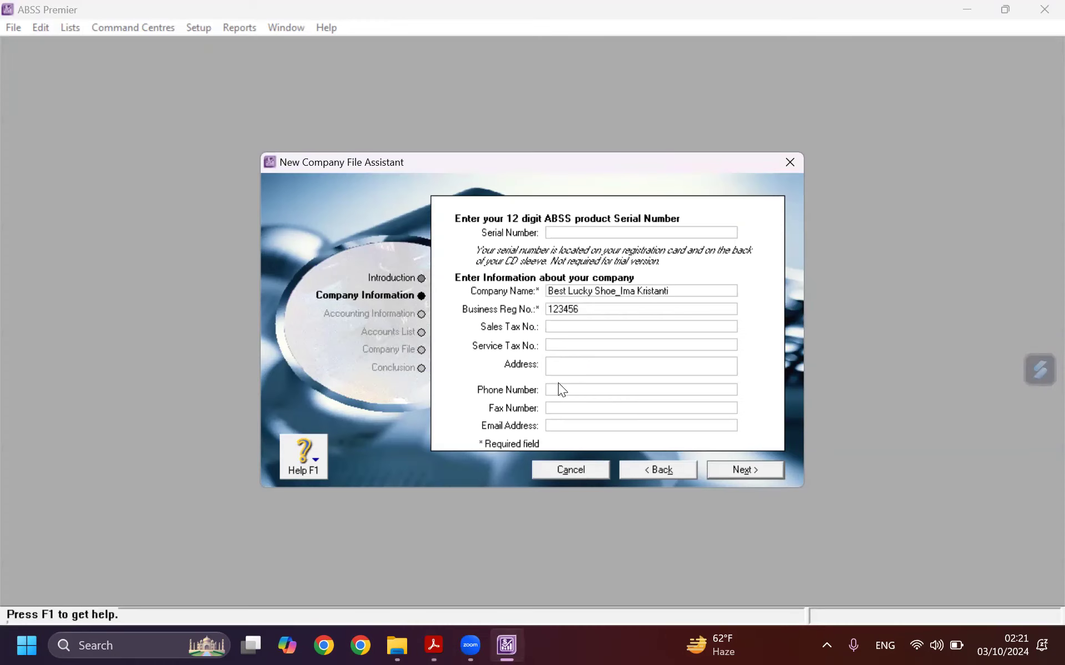
pyautogui.rightClick(566, 365)
pyautogui.click(616, 435)
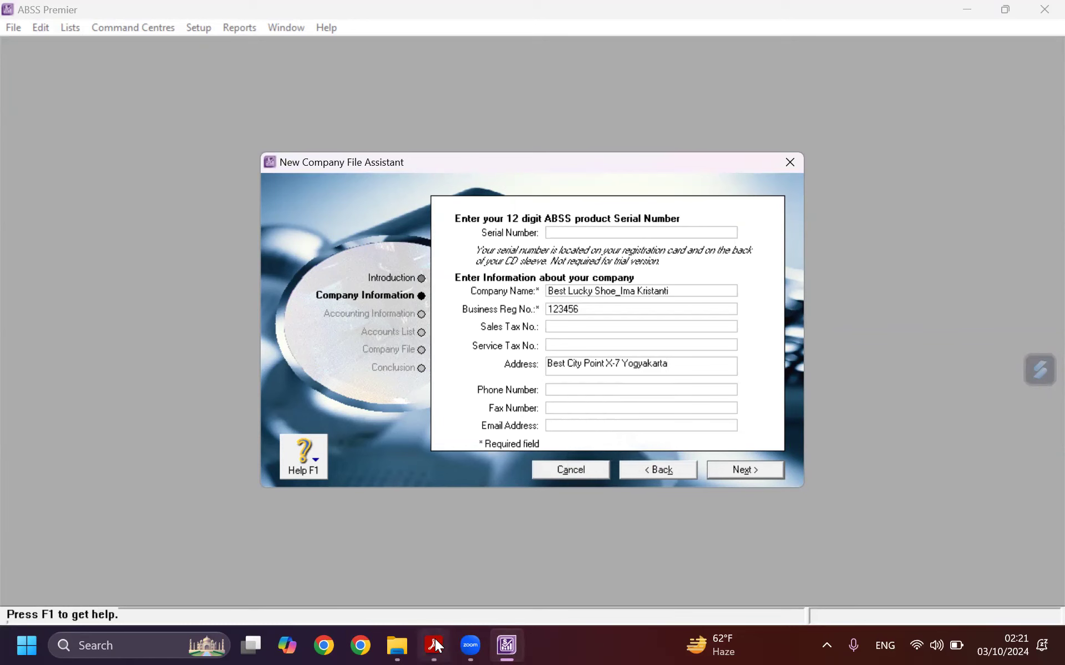
# Paste the company phone number and wrap its area code in parentheses
pyautogui.click(433, 644)
pyautogui.moveTo(381, 433); pyautogui.dragTo(462, 431)
pyautogui.hotkey('ctrl', 'c')
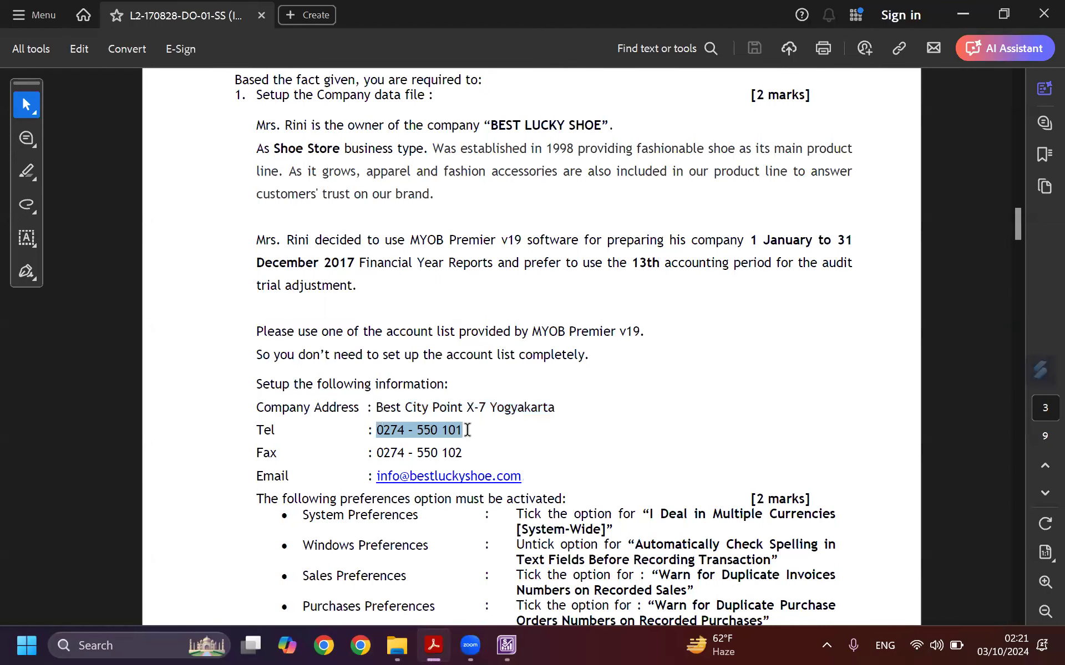
pyautogui.click(516, 644)
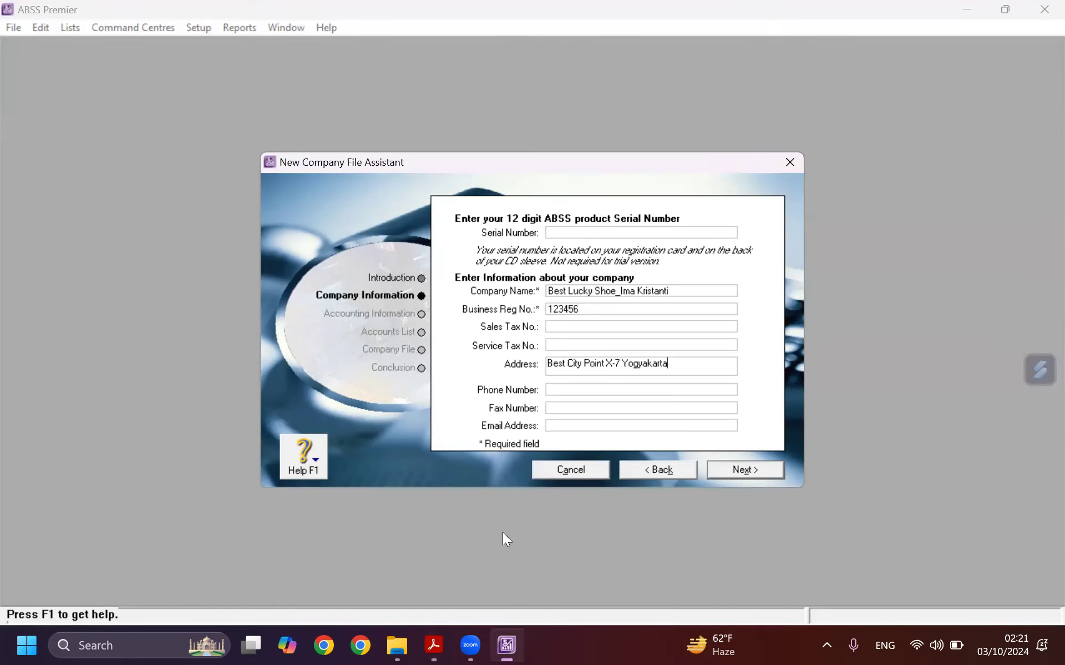
pyautogui.rightClick(557, 393)
pyautogui.click(601, 464)
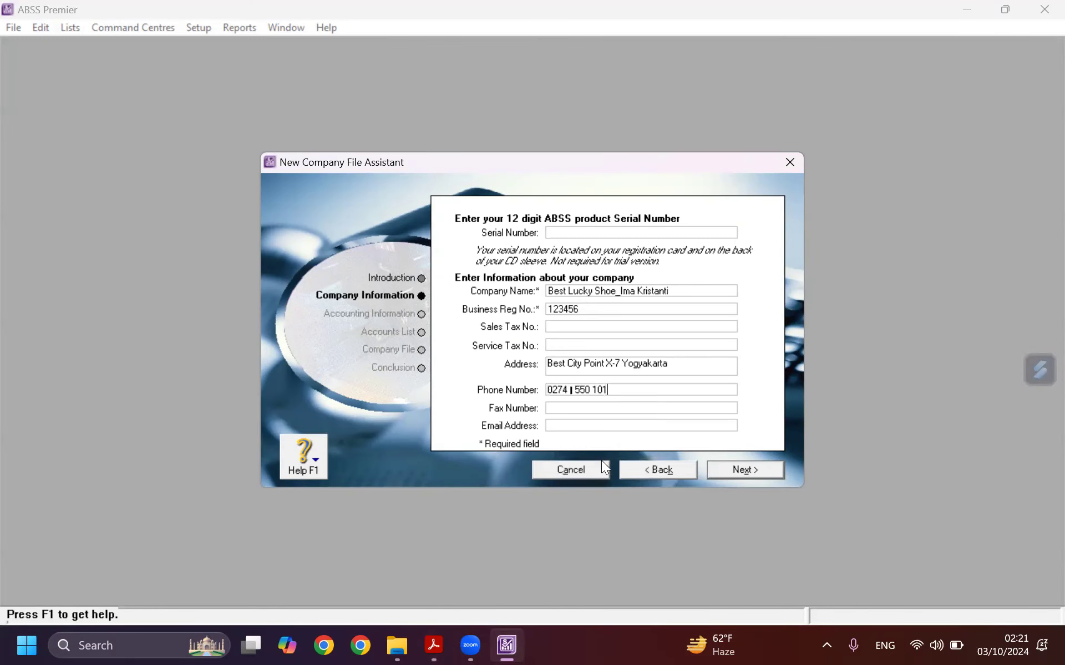
pyautogui.click(572, 389)
pyautogui.press('BackSpace')
pyautogui.press('BackSpace')
pyautogui.write(')')
pyautogui.press('Home')
pyautogui.write('(')
# Copy the company fax number from the brief into the Fax Number field
pyautogui.click(436, 645)
pyautogui.click(380, 468)
pyautogui.moveTo(377, 453); pyautogui.dragTo(461, 455)
pyautogui.hotkey('ctrl', 'c')
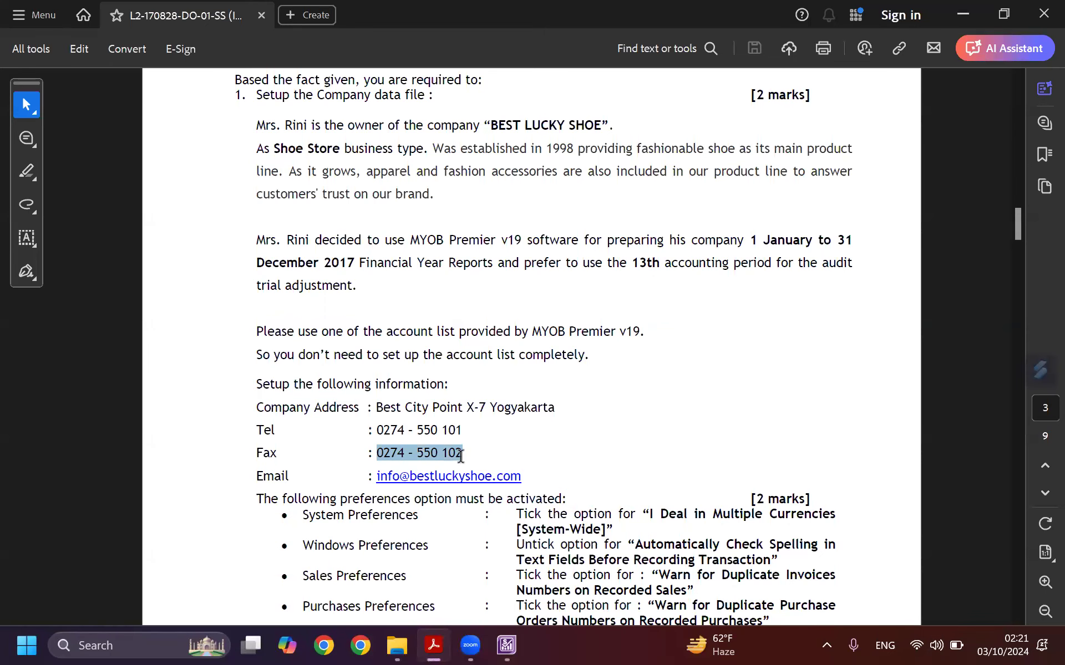
pyautogui.click(507, 645)
pyautogui.click(561, 407)
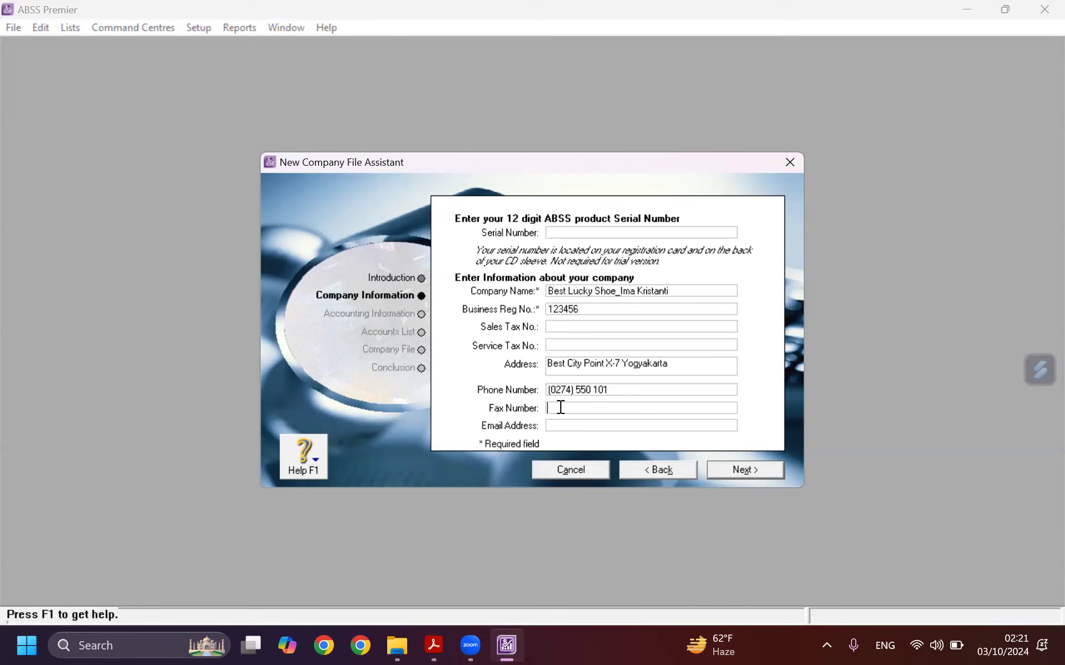
pyautogui.rightClick(560, 409)
pyautogui.click(603, 481)
pyautogui.click(433, 645)
pyautogui.click(537, 487)
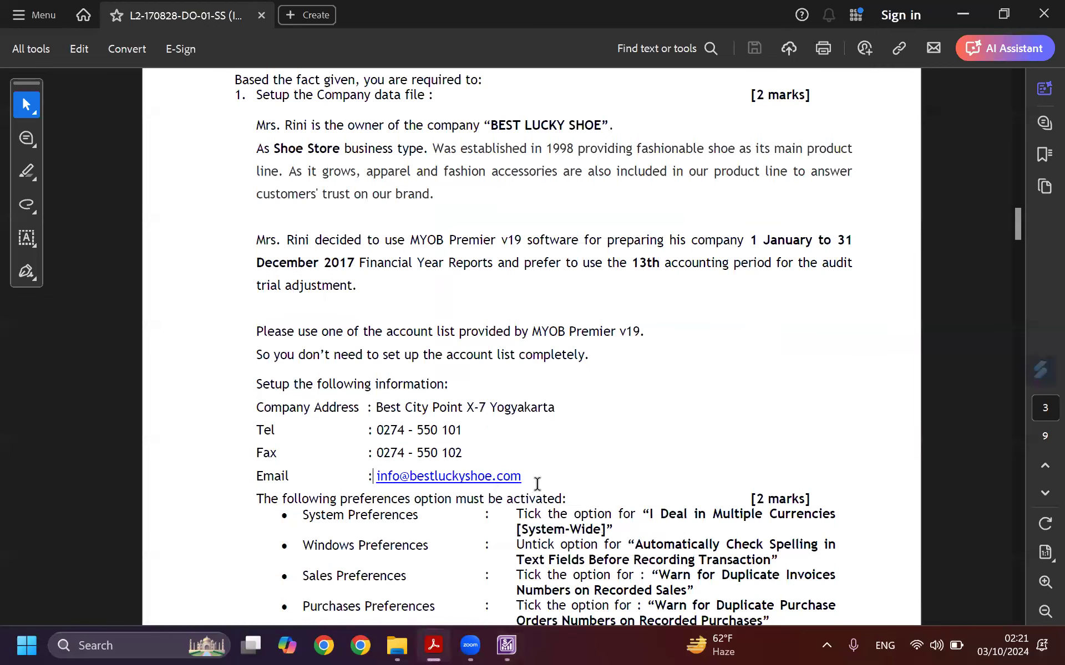
# Copy the company e-mail address from the brief into the Email Address field
pyautogui.rightClick(501, 484)
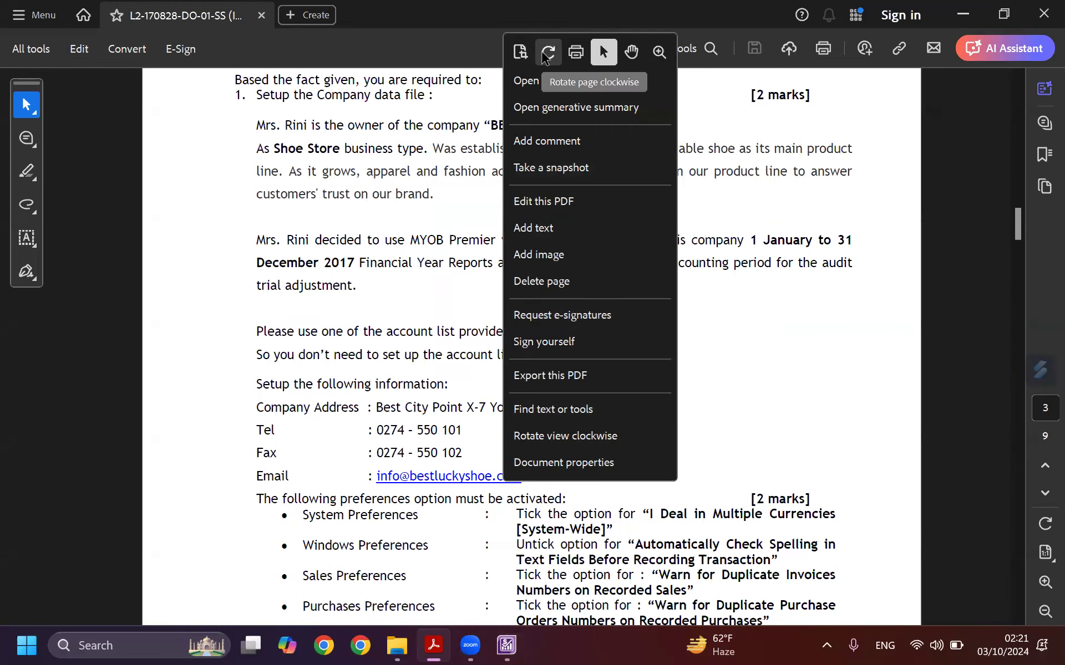
pyautogui.click(744, 377)
pyautogui.moveTo(524, 478); pyautogui.dragTo(375, 477)
pyautogui.hotkey('ctrl', 'c')
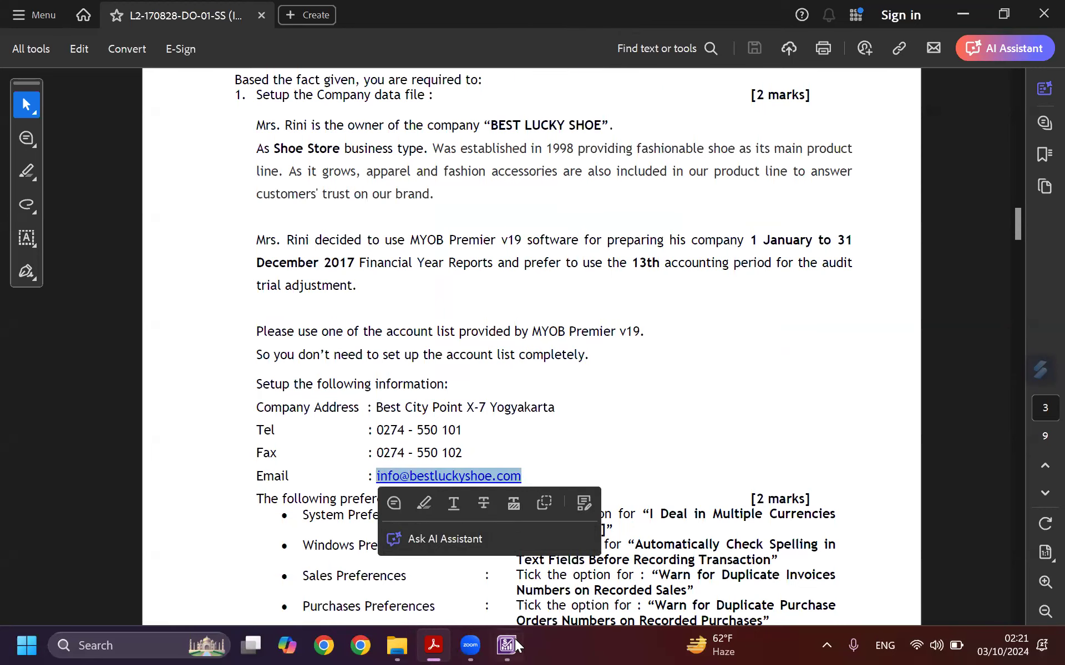
pyautogui.click(506, 645)
pyautogui.click(560, 425)
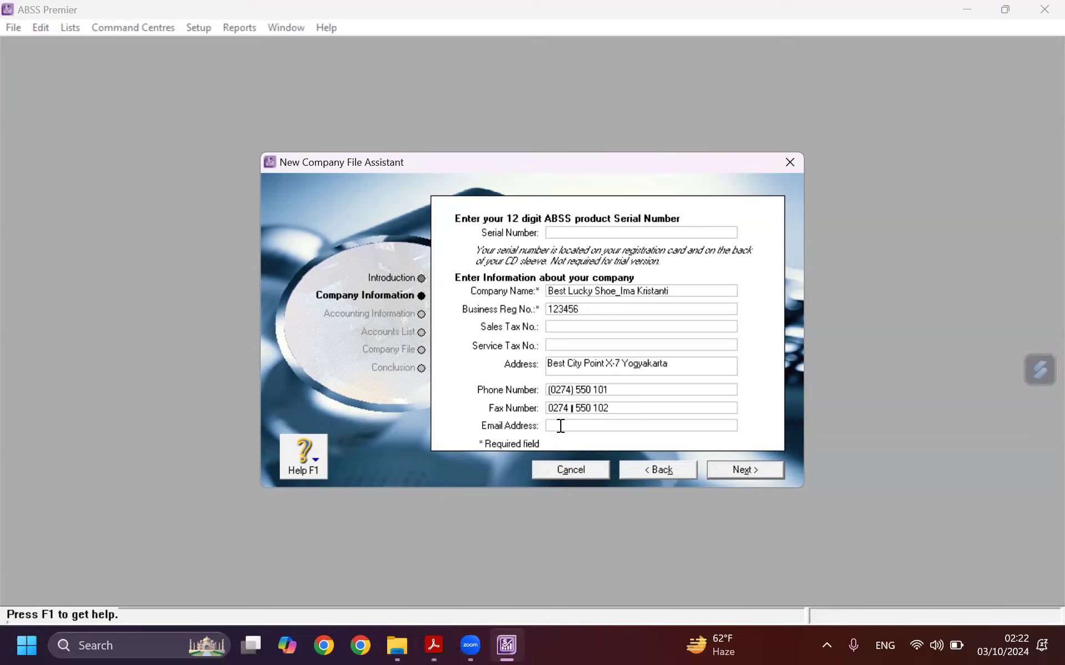
pyautogui.rightClick(560, 426)
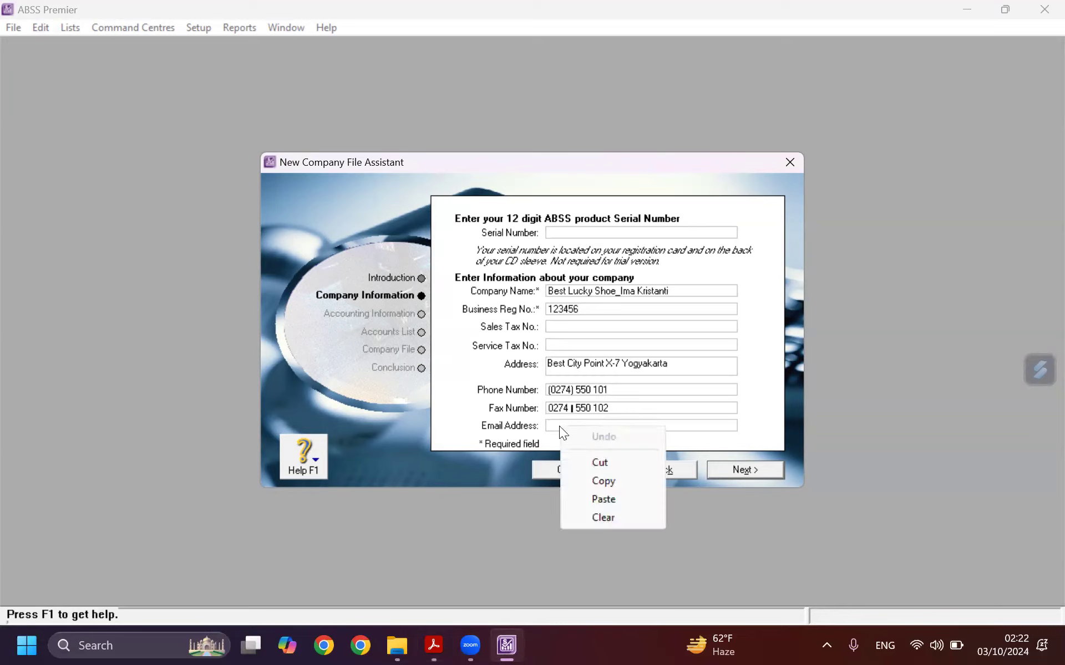
pyautogui.click(621, 500)
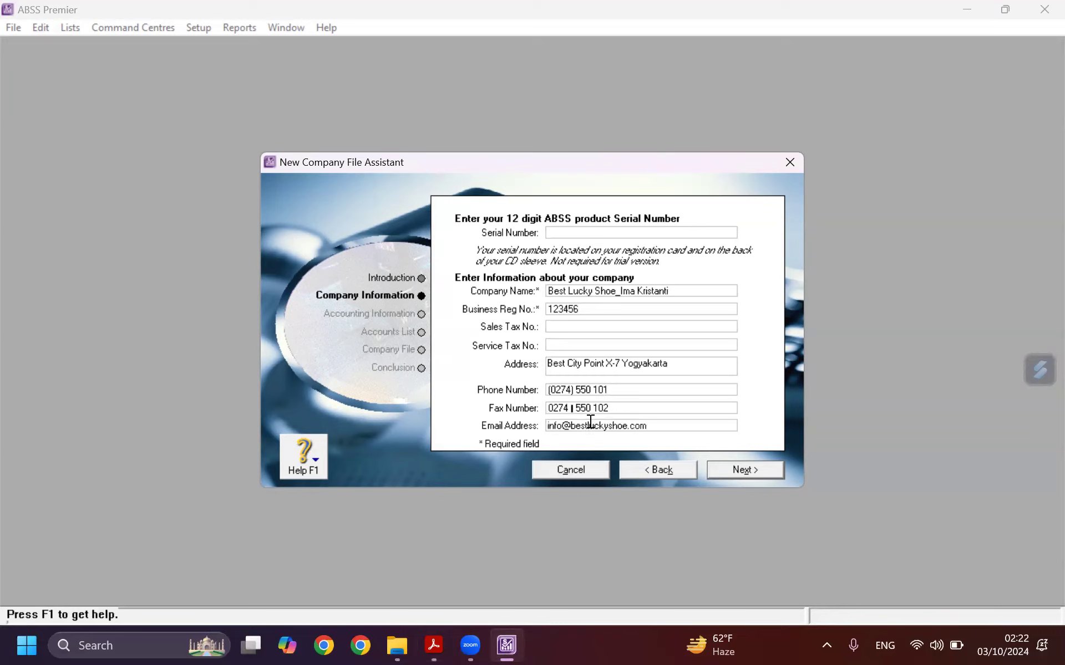
# Add an opening parenthesis to the fax number's area code
pyautogui.click(571, 409)
pyautogui.click(571, 408)
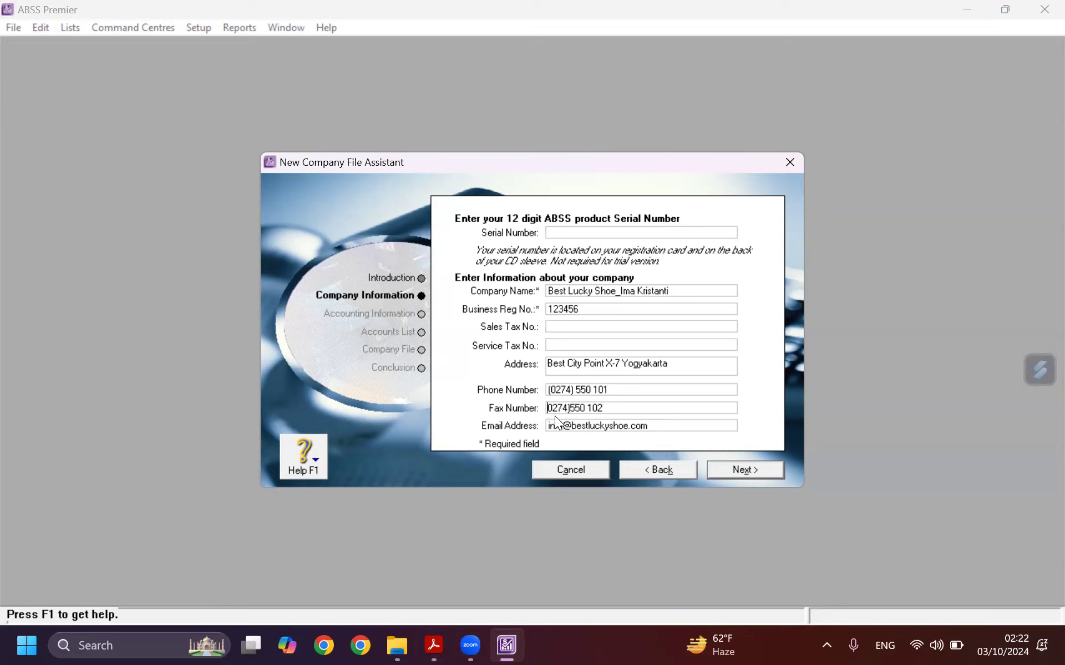
pyautogui.write('(')
pyautogui.rightClick(643, 410)
pyautogui.click(563, 327)
# On Accounting Information, enter financial year 2017, conversion month January, and Thirteen accounting periods
pyautogui.click(759, 469)
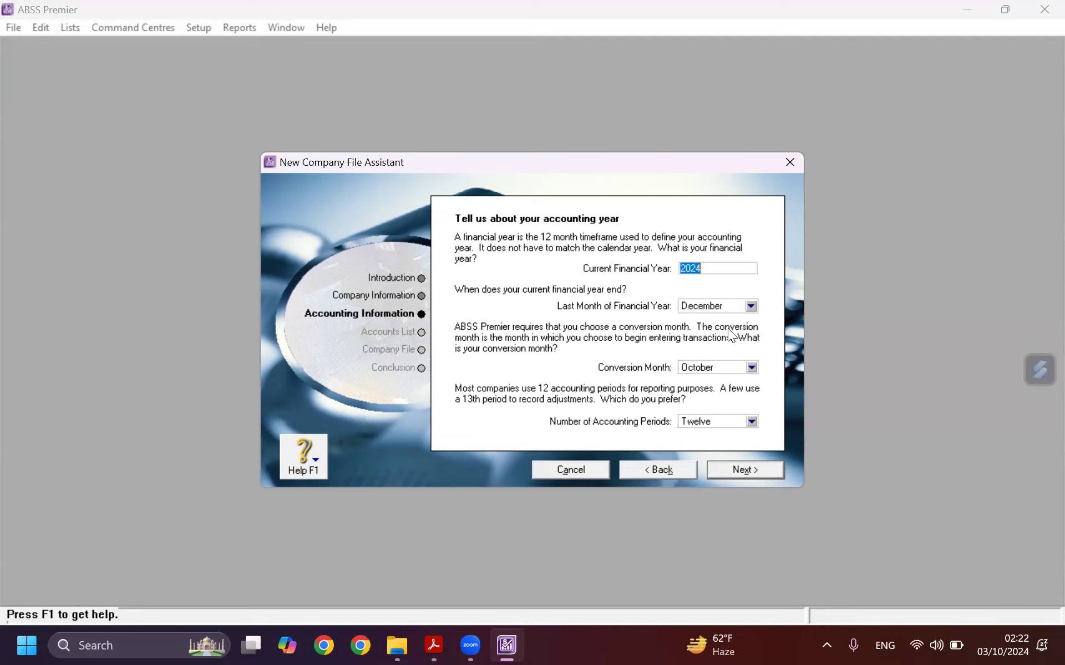
pyautogui.click(434, 645)
pyautogui.click(657, 385)
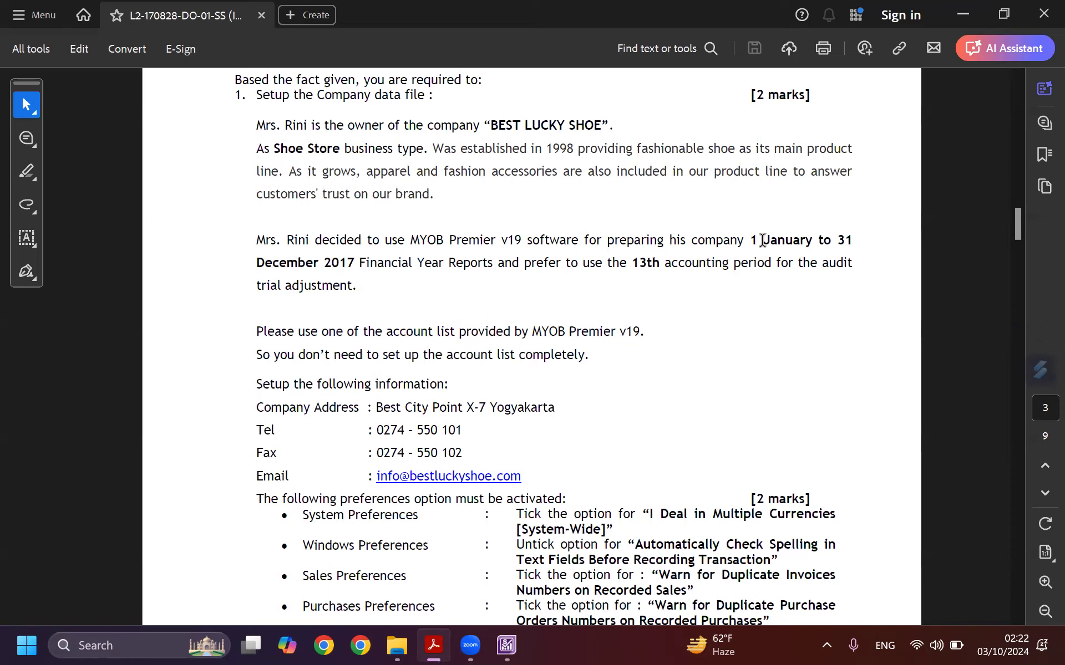
pyautogui.click(506, 645)
pyautogui.write('2017')
pyautogui.press('Tab')
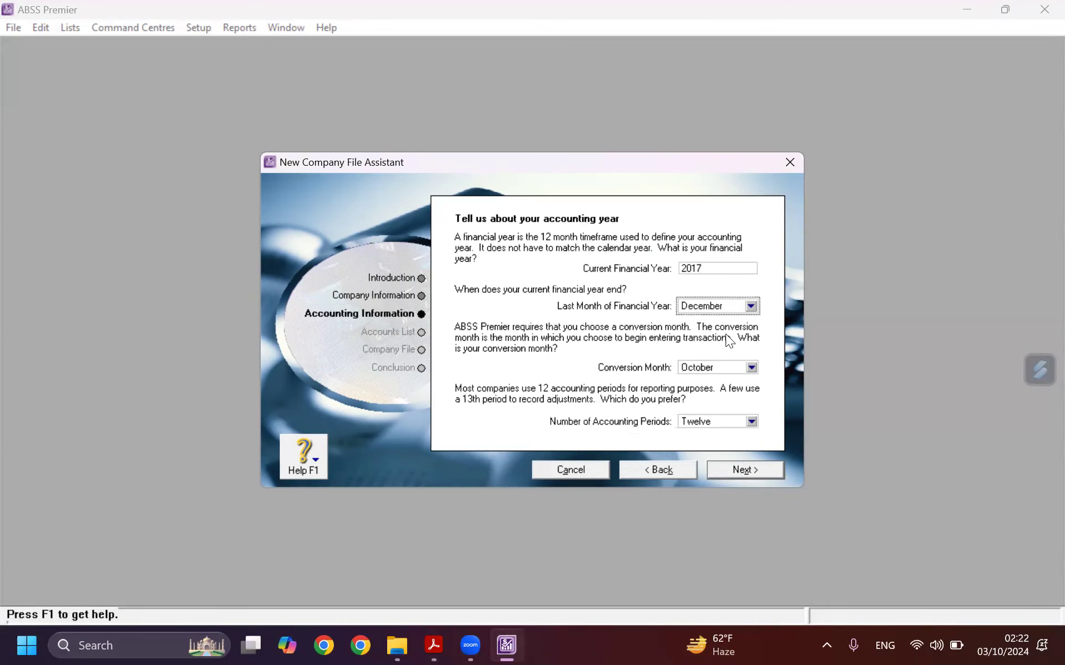
pyautogui.click(699, 367)
pyautogui.click(705, 382)
pyautogui.click(715, 423)
pyautogui.click(717, 450)
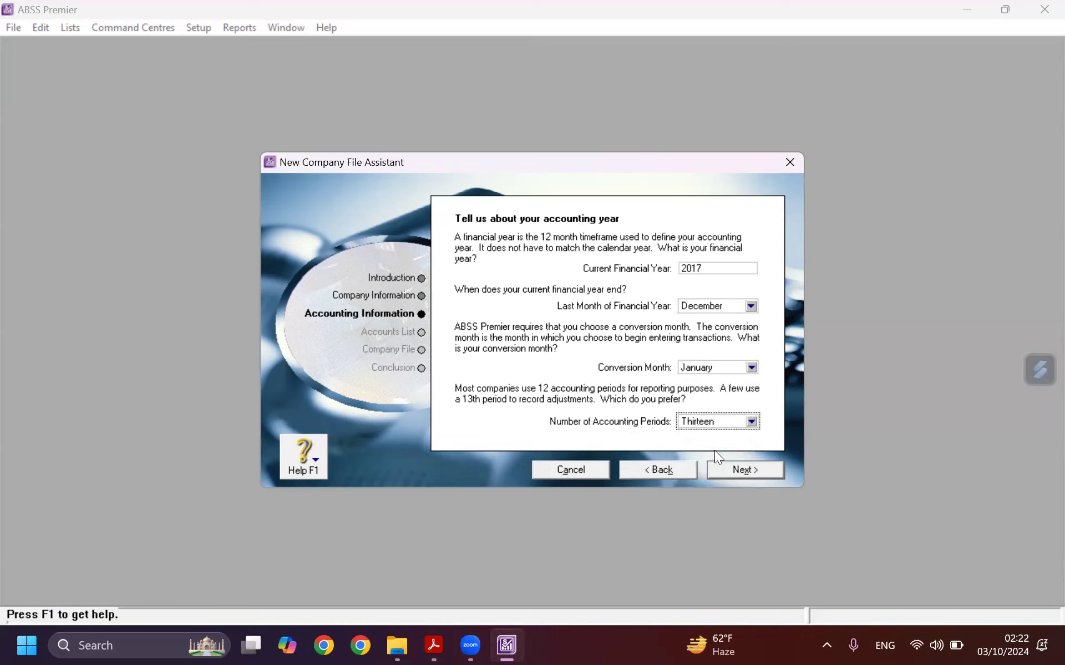
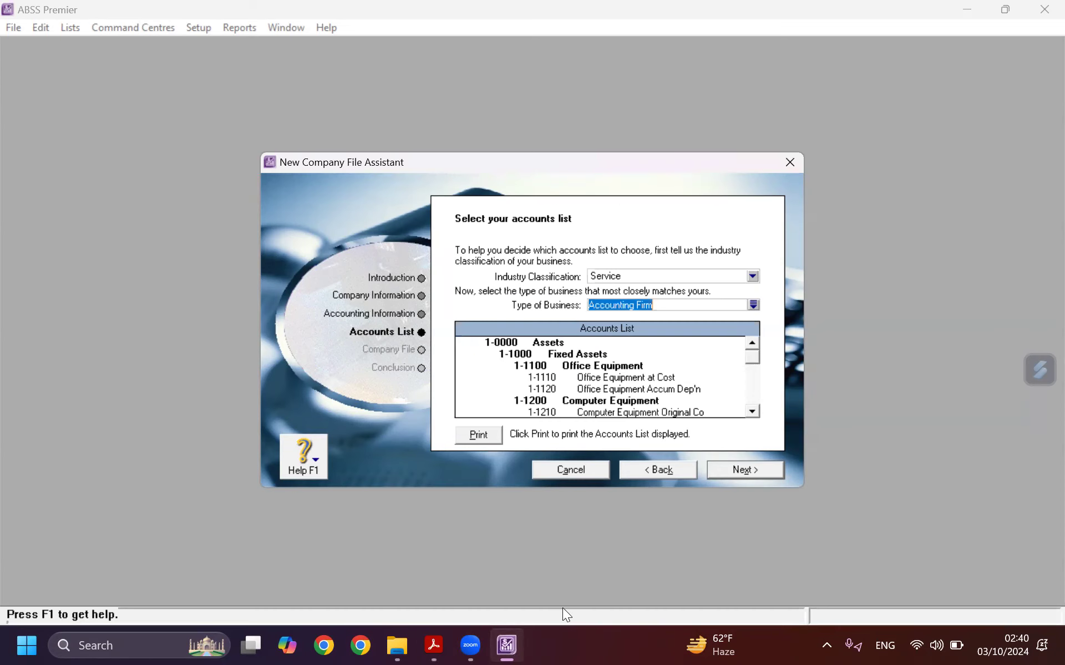
# Choose to start from a provided accounts list and set the industry classification to Retail
pyautogui.click(506, 645)
pyautogui.click(661, 276)
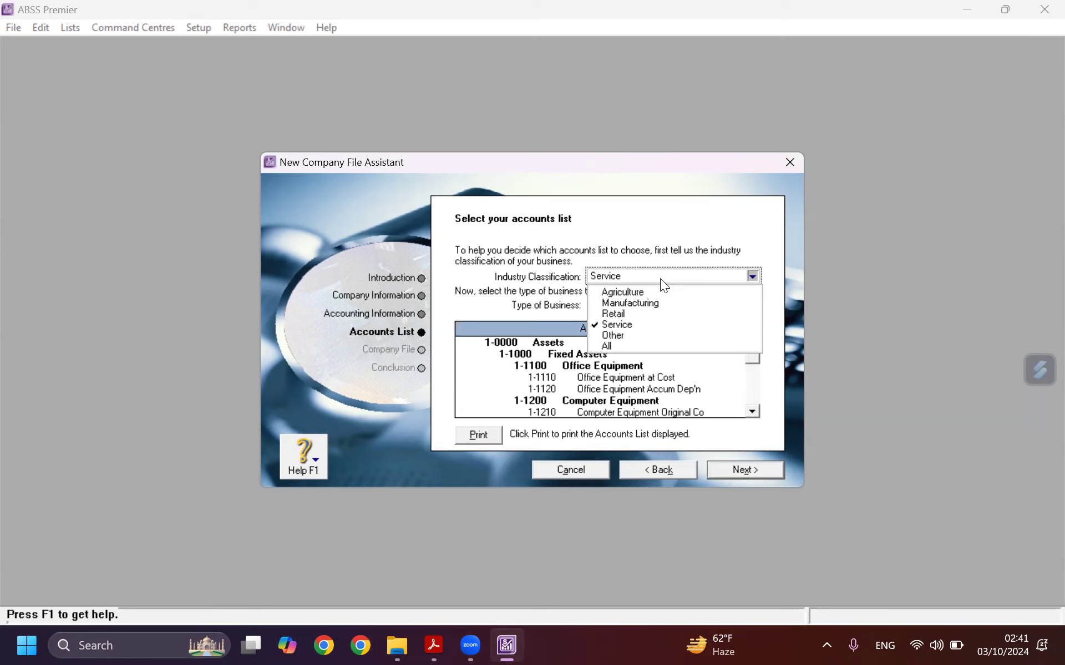
pyautogui.click(667, 472)
pyautogui.click(525, 340)
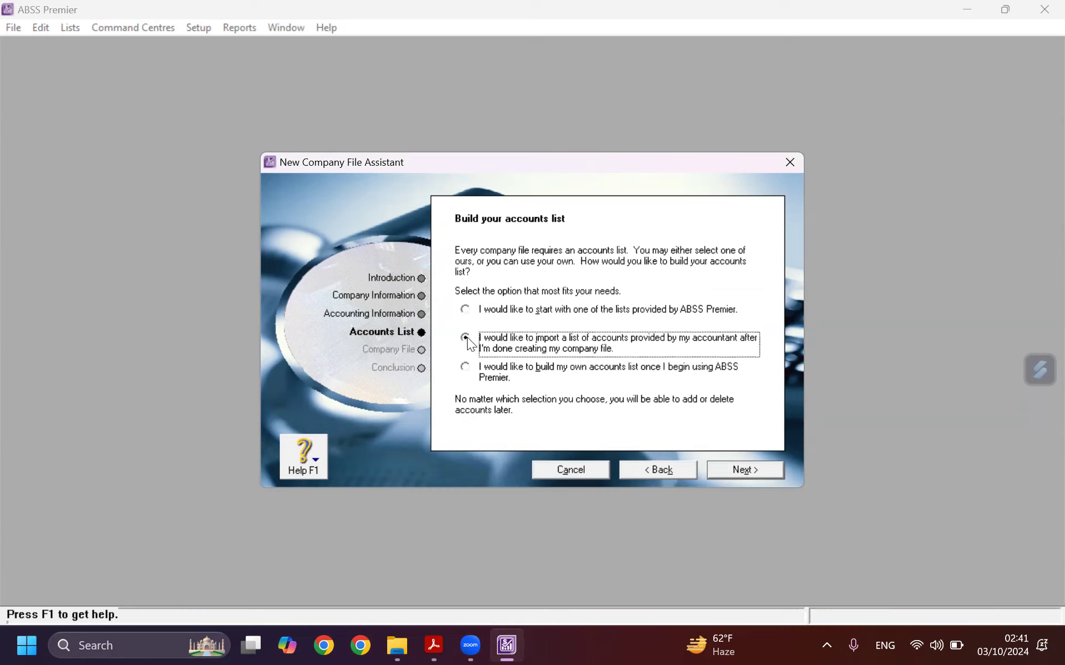
pyautogui.click(490, 311)
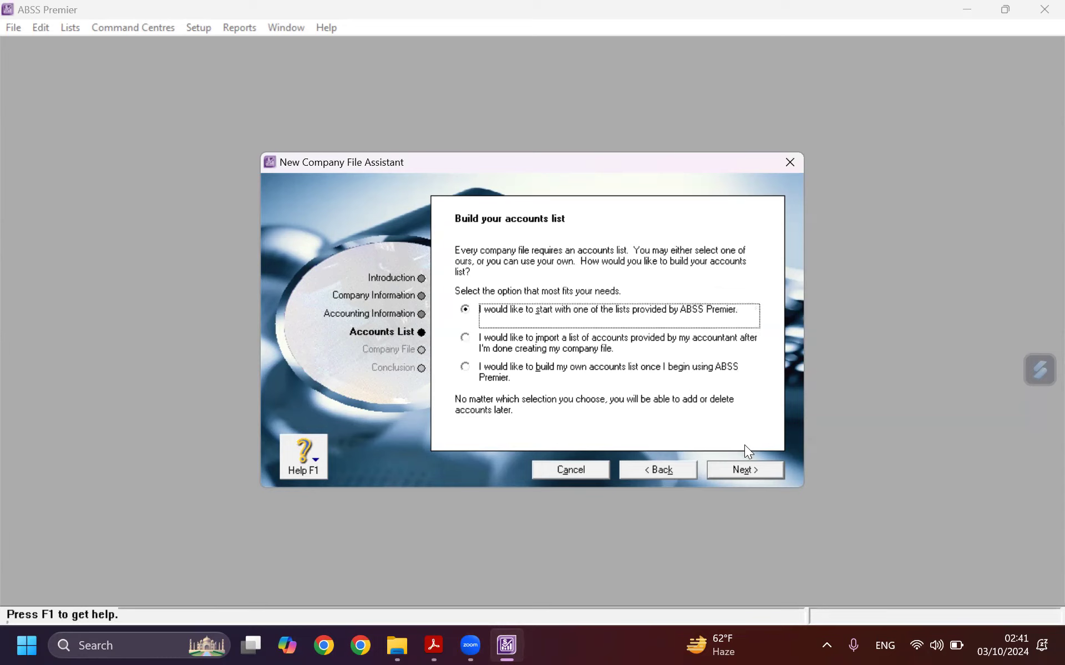
pyautogui.click(747, 465)
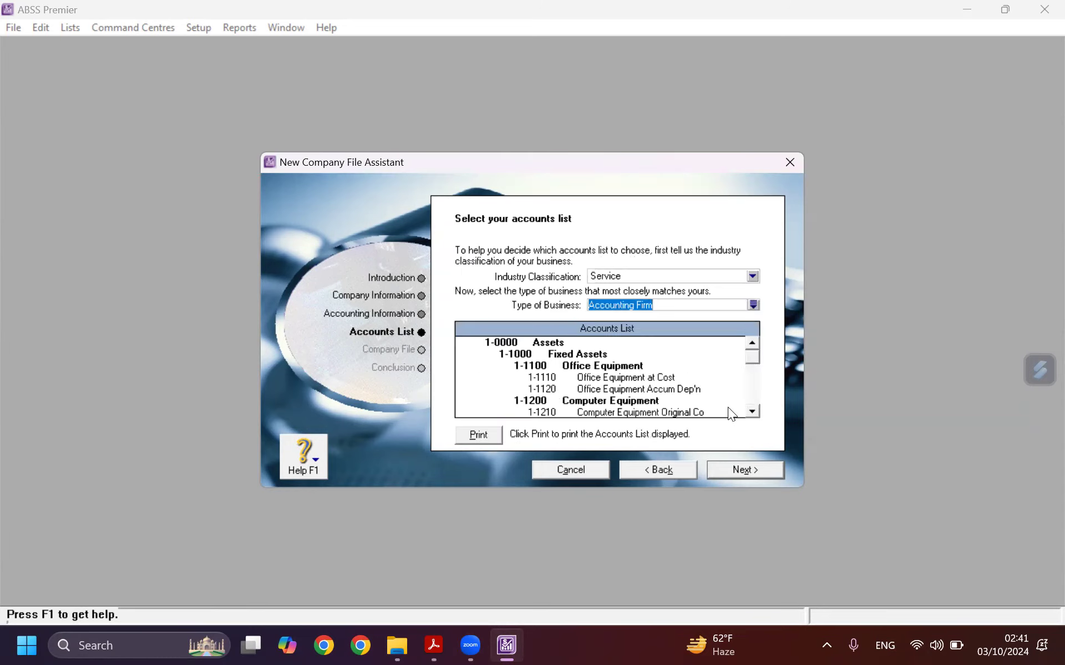
pyautogui.click(704, 277)
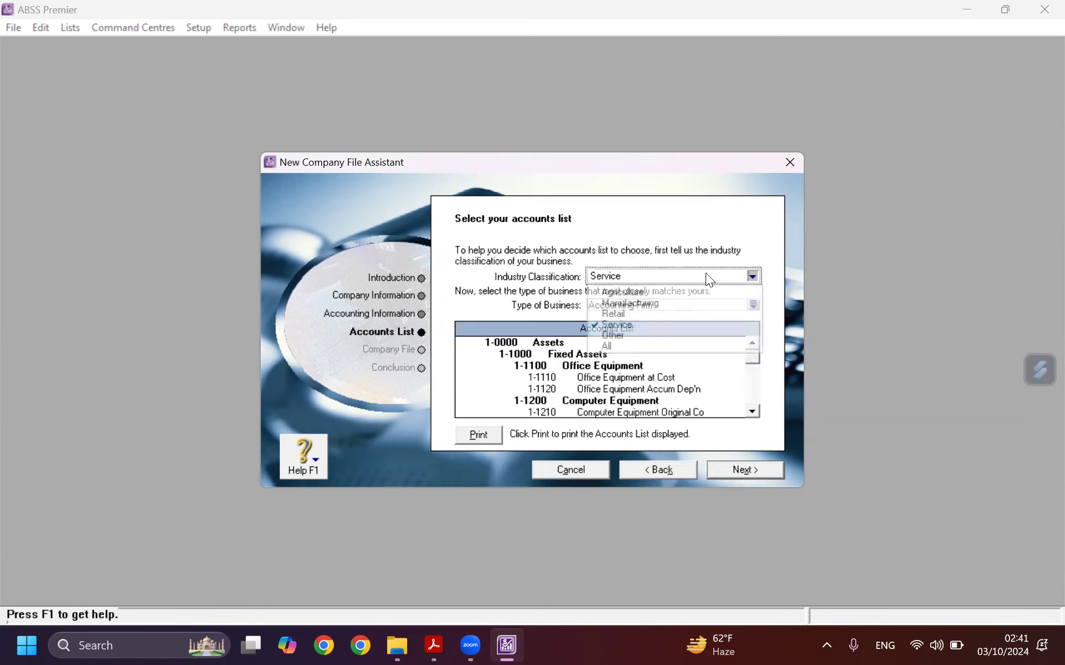
pyautogui.click(663, 314)
# Check the case study, then pick Shoe Store as the type of business
pyautogui.click(434, 645)
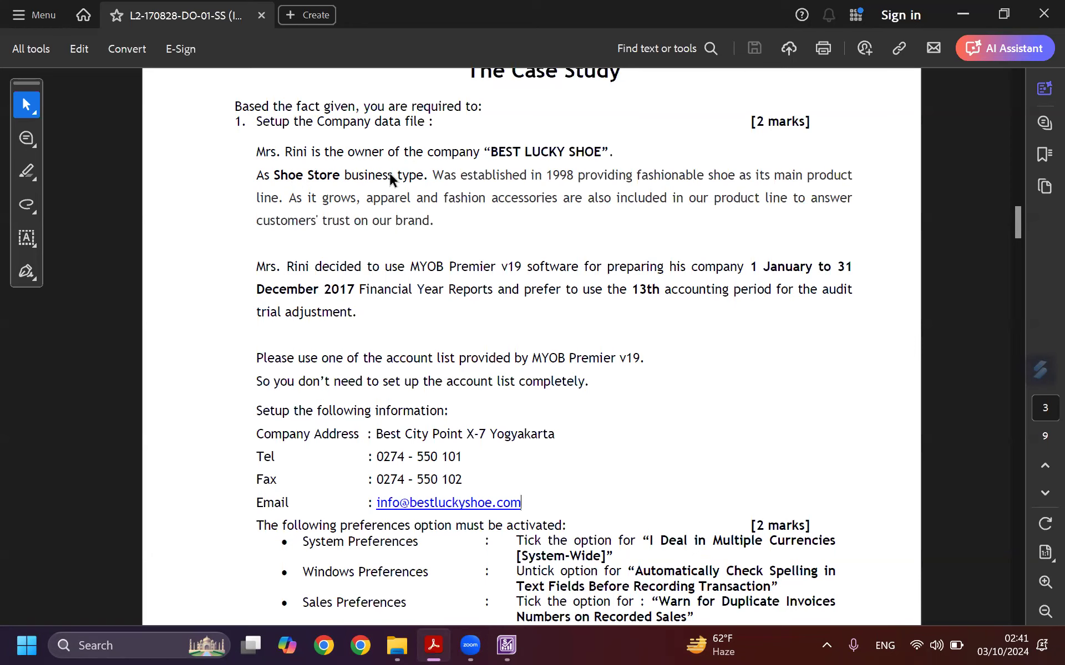
pyautogui.click(507, 644)
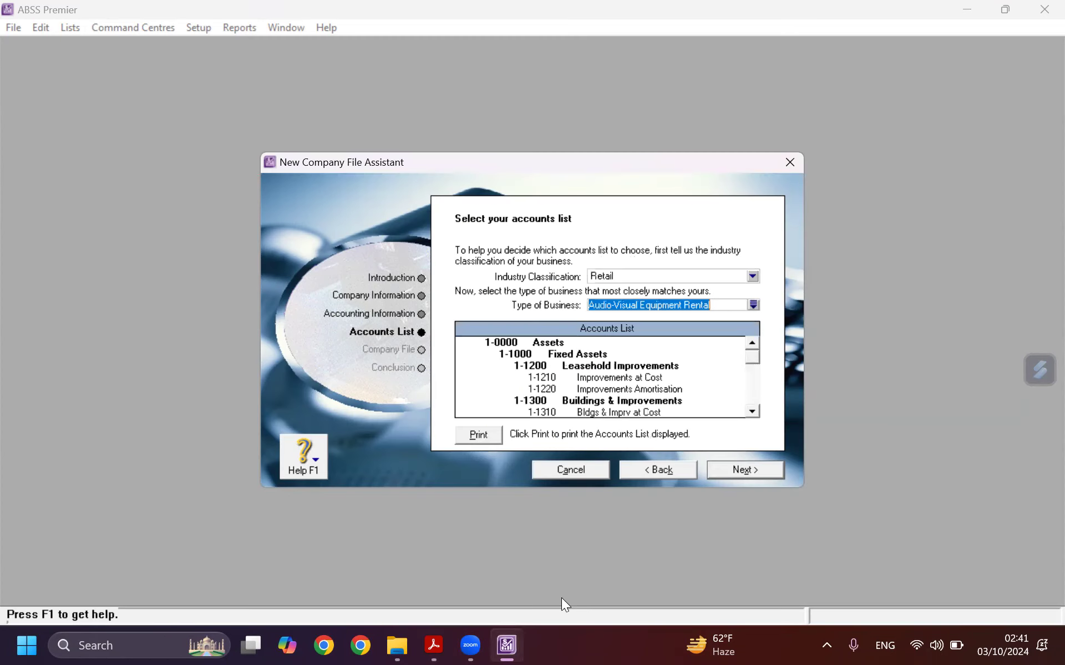
pyautogui.click(753, 304)
pyautogui.scroll(-2, 422, 352)
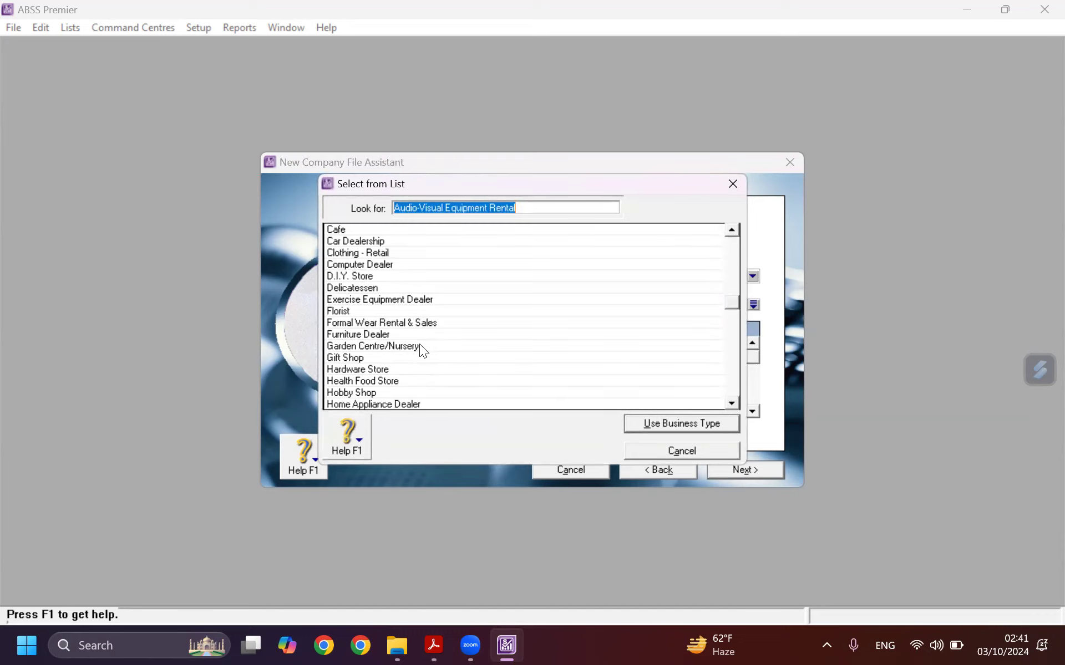
pyautogui.scroll(-3, 420, 346)
pyautogui.click(374, 380)
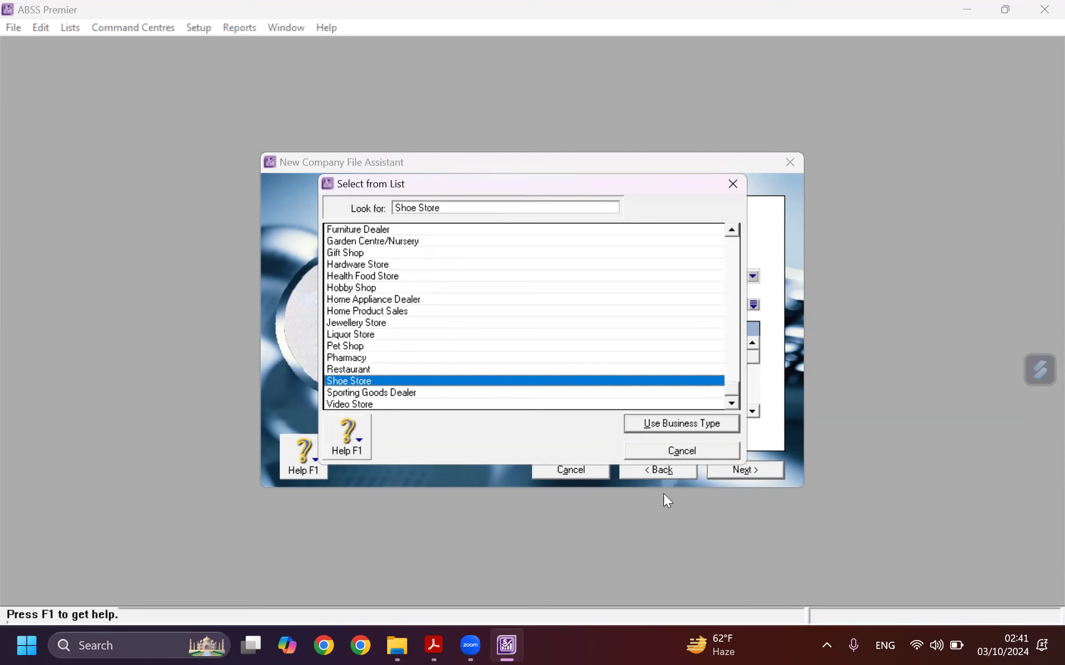
pyautogui.click(696, 424)
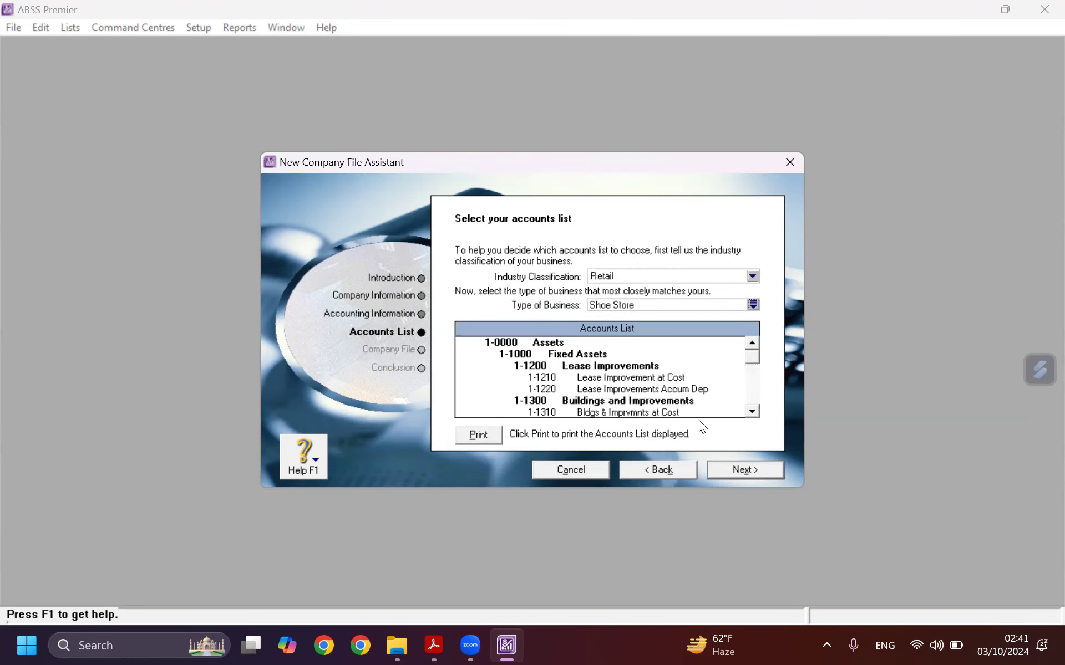
# Review the industry classification choices, keeping Retail selected
pyautogui.click(632, 276)
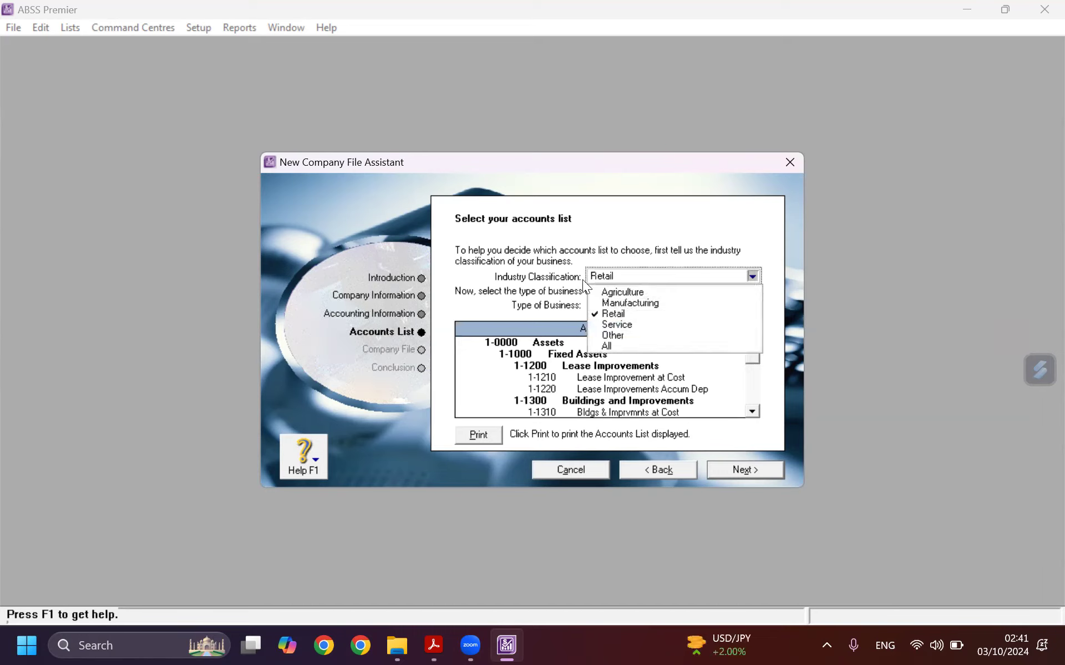
pyautogui.click(536, 293)
pyautogui.click(607, 276)
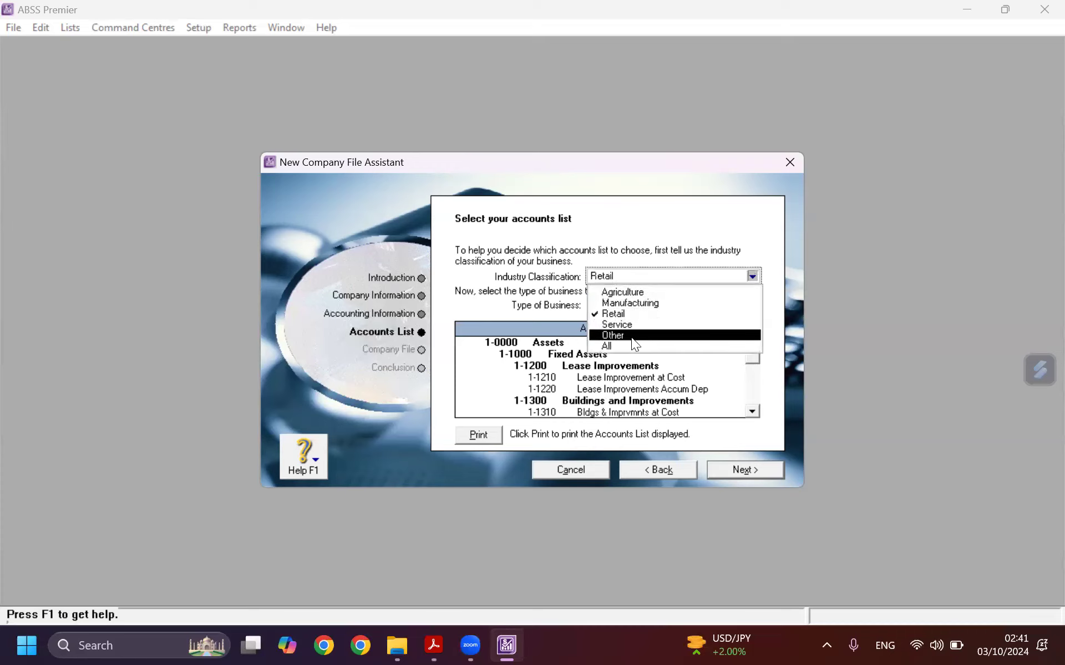
pyautogui.click(549, 255)
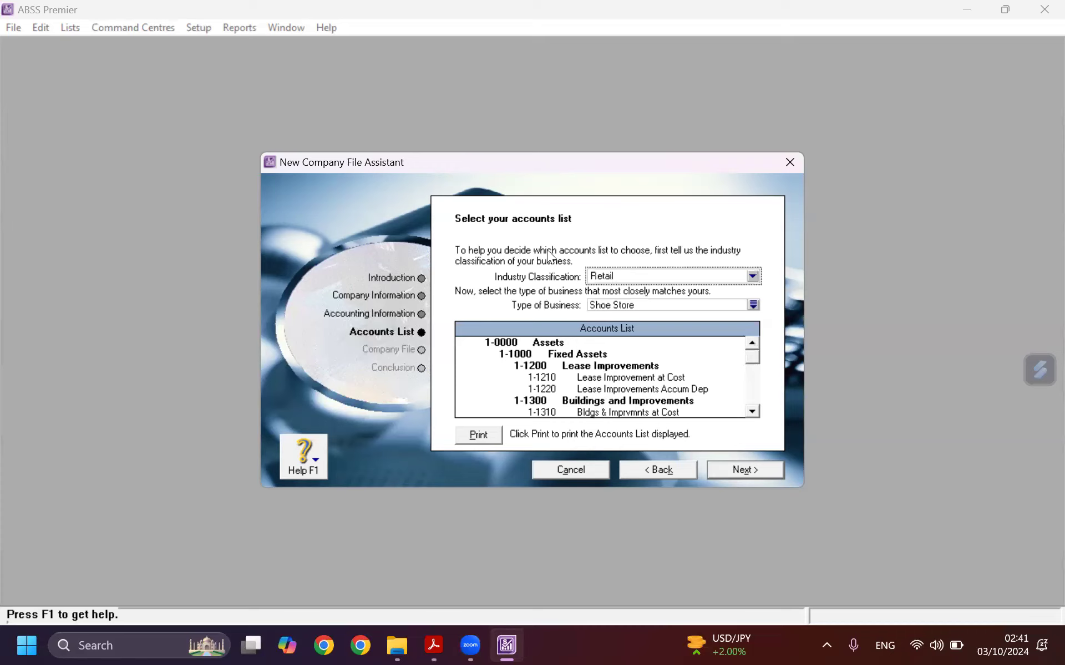
pyautogui.click(622, 274)
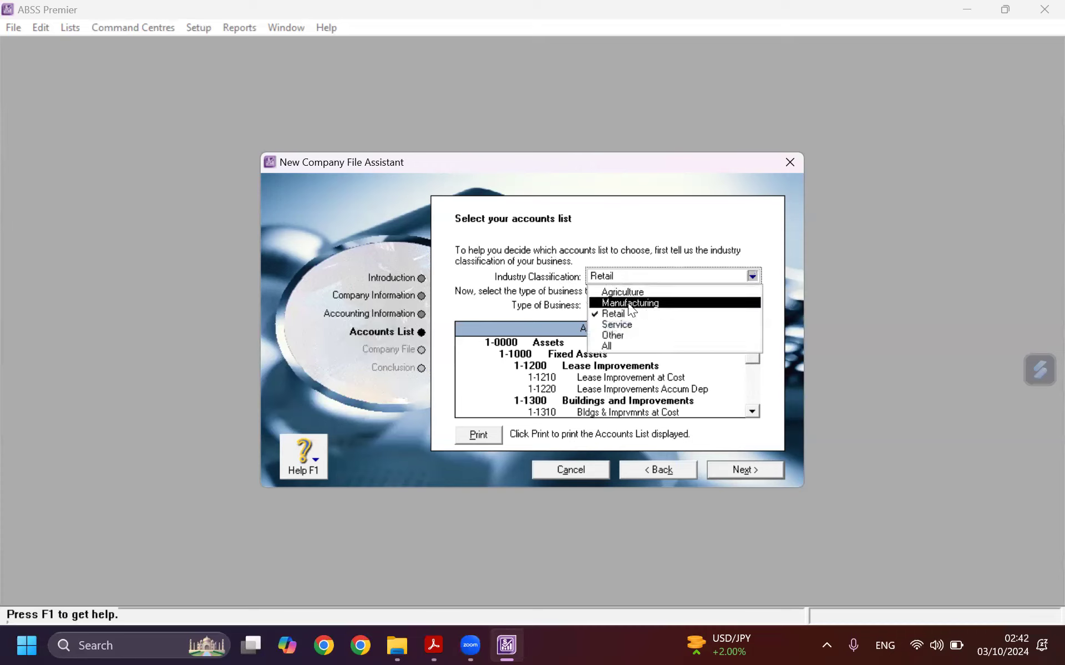
pyautogui.click(523, 280)
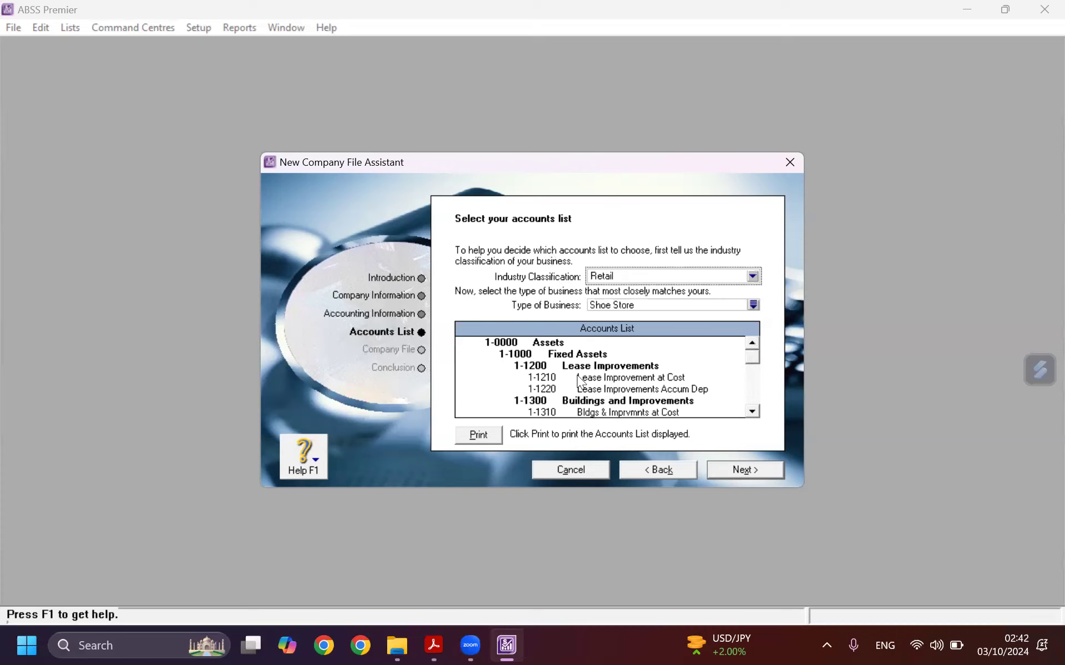
pyautogui.scroll(-1, 576, 375)
# Set the company file location to D:\13 Ganjil 2024\1 Pengajaran\2 Komputer Akuntansi - AKM 3H
pyautogui.click(739, 470)
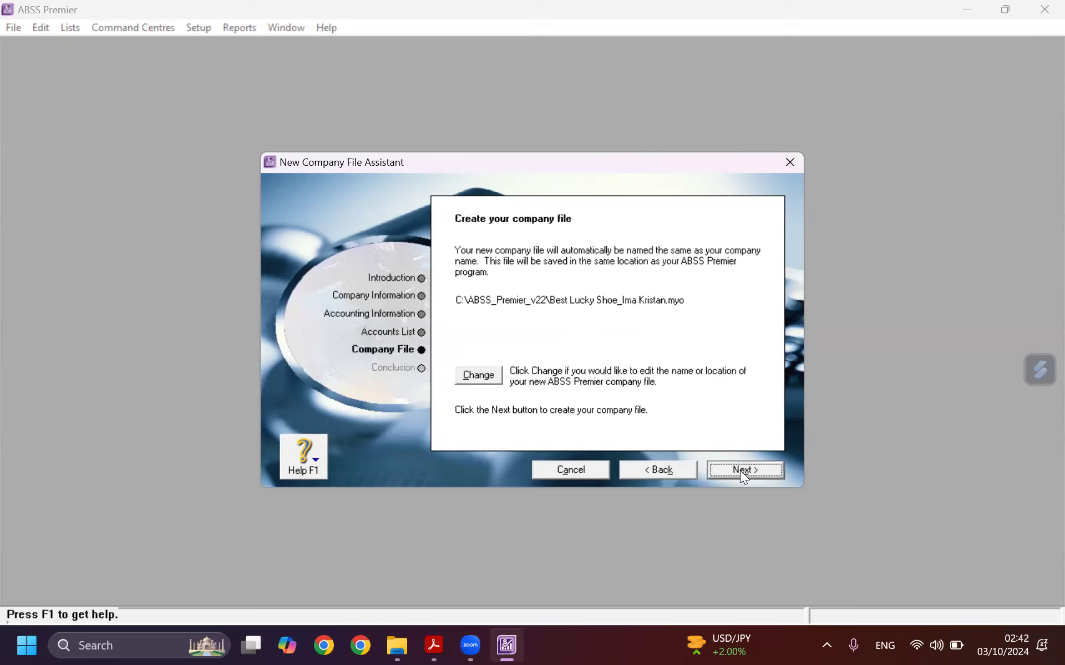
pyautogui.click(480, 375)
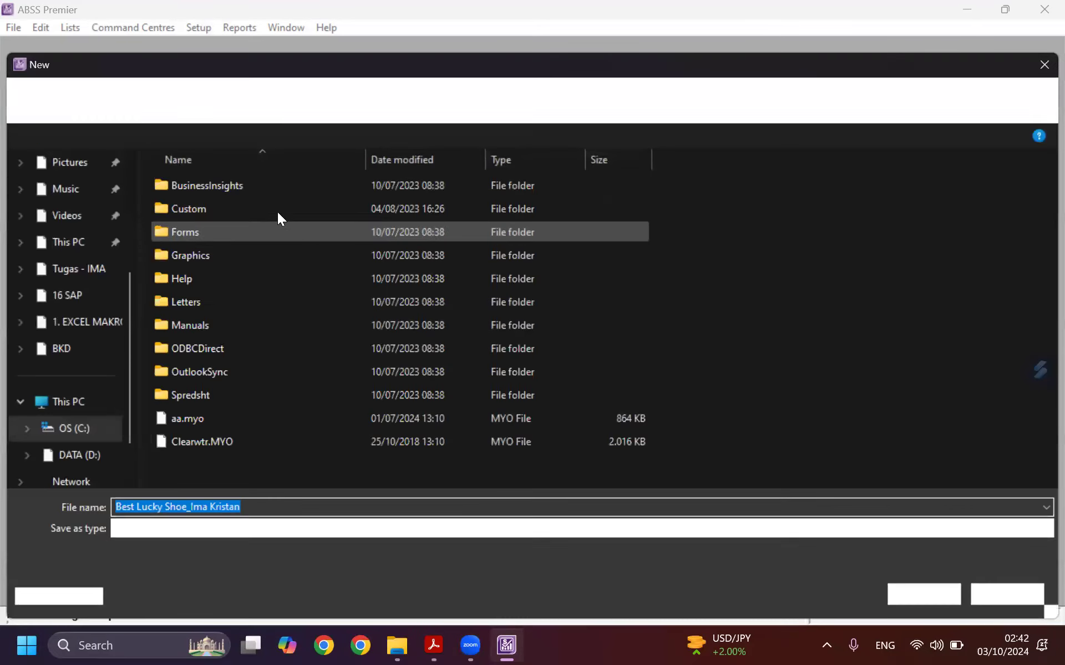
pyautogui.click(83, 452)
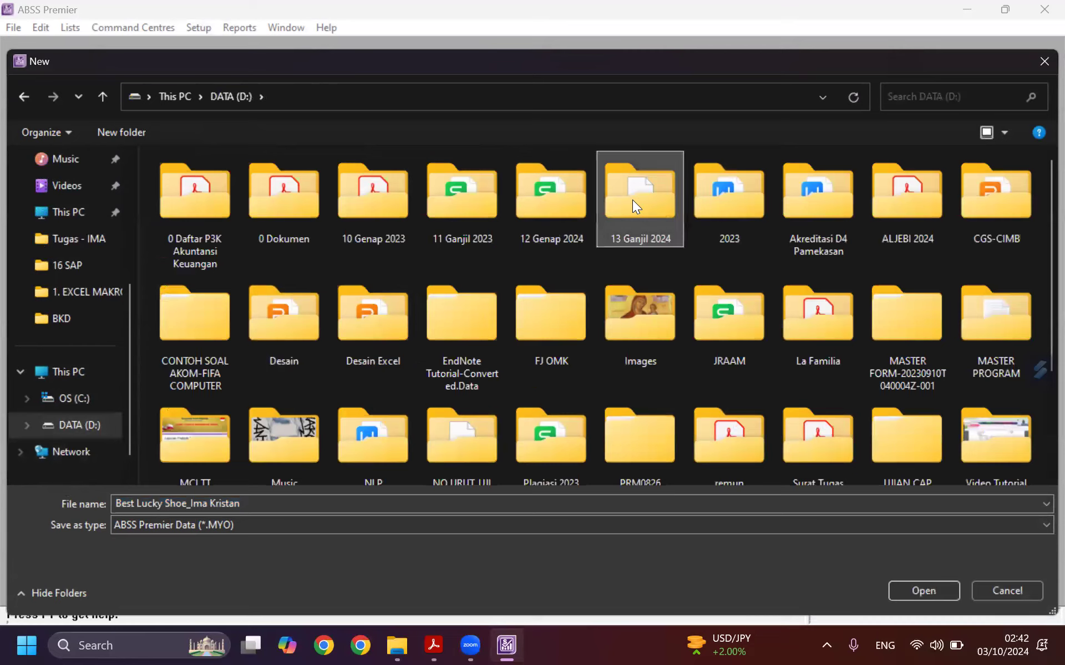
pyautogui.doubleClick(632, 199)
pyautogui.doubleClick(195, 181)
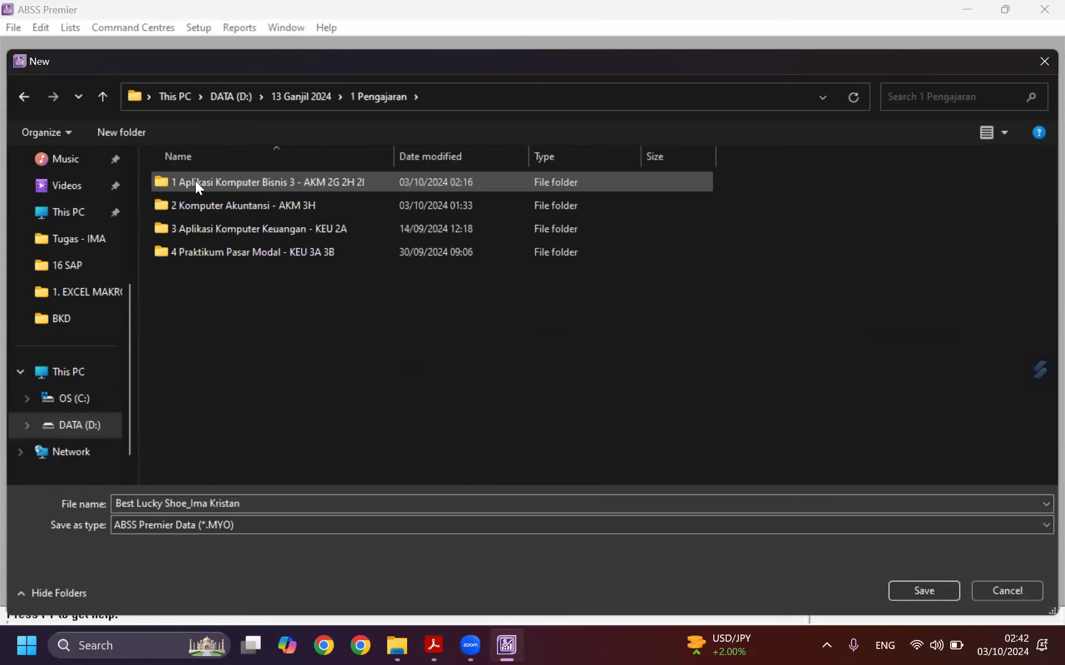
pyautogui.doubleClick(206, 206)
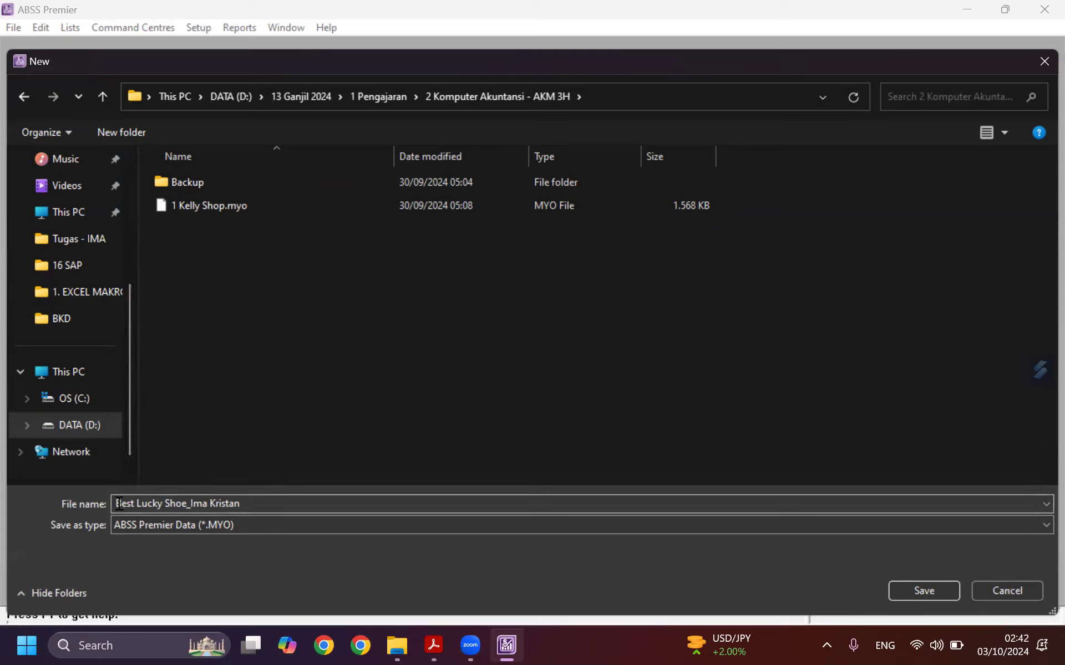
# Edit the file name to end with '2', save it there and create the company file
pyautogui.click(263, 504)
pyautogui.click(263, 504)
pyautogui.write('t')
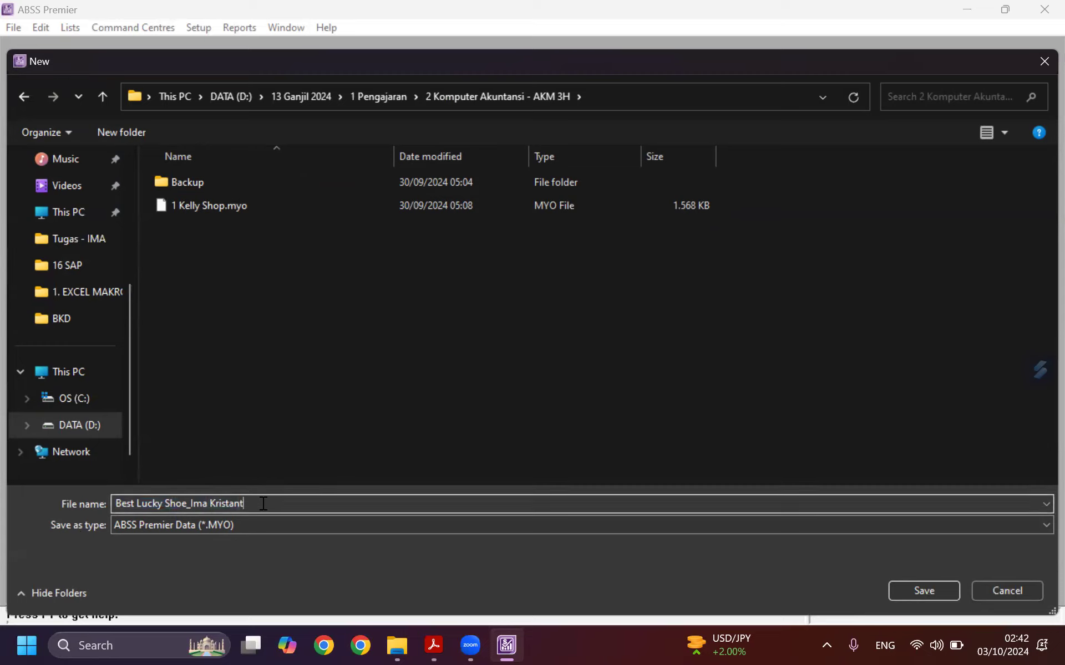
pyautogui.write('i')
pyautogui.write('2')
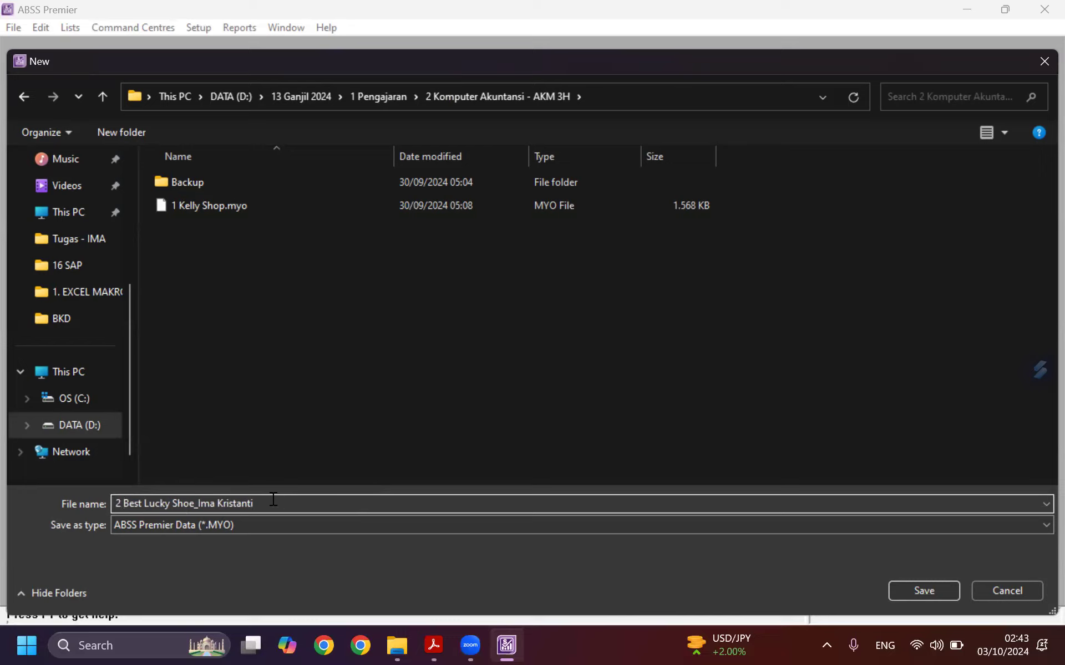
pyautogui.click(924, 590)
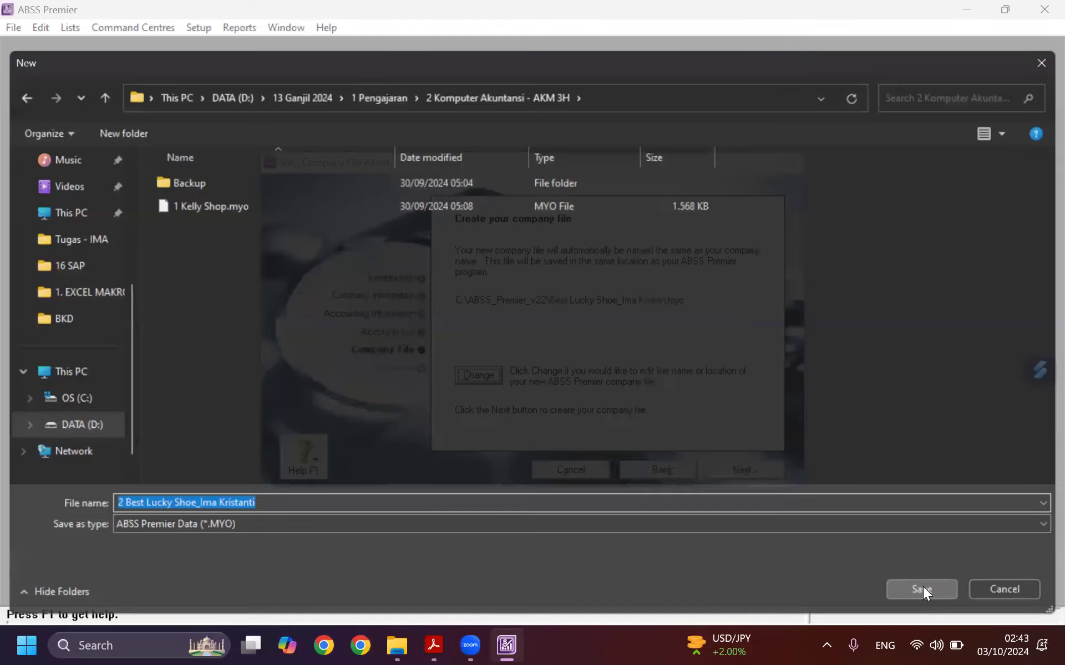
pyautogui.click(748, 468)
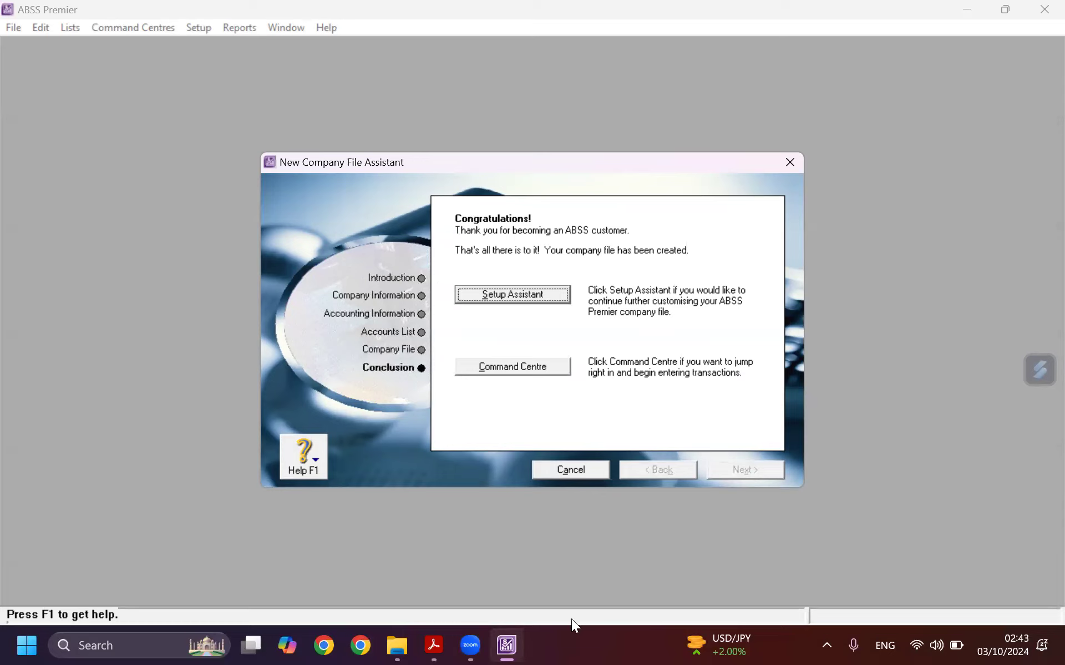
# Maximise the Easy Setup Assistant, recheck the case study, and bring up the Setup menu
pyautogui.click(534, 290)
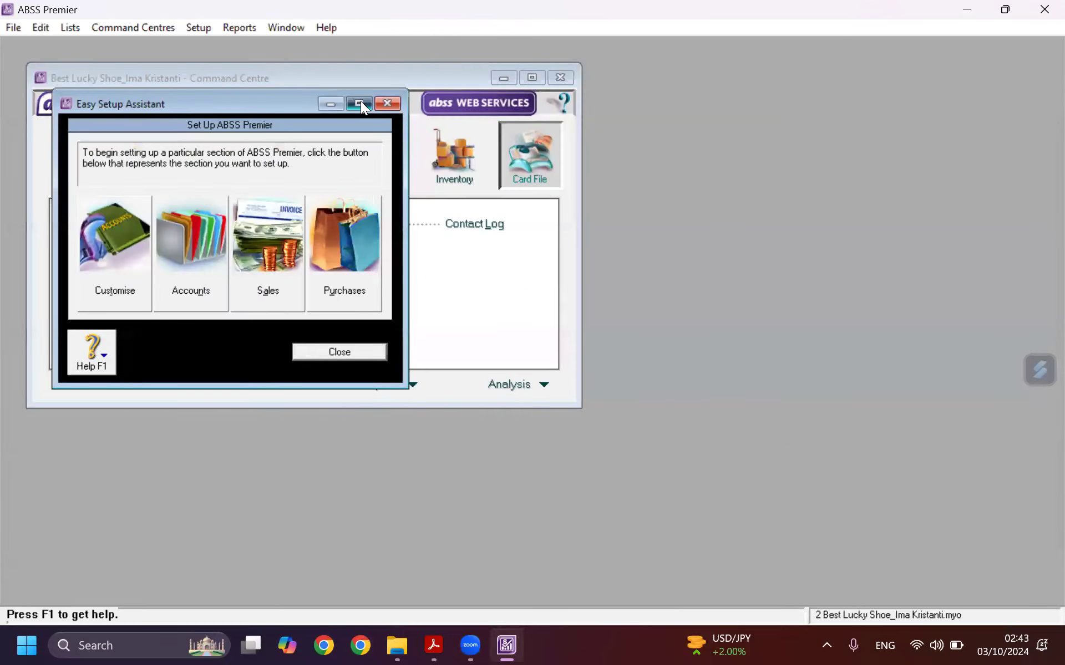
pyautogui.click(360, 103)
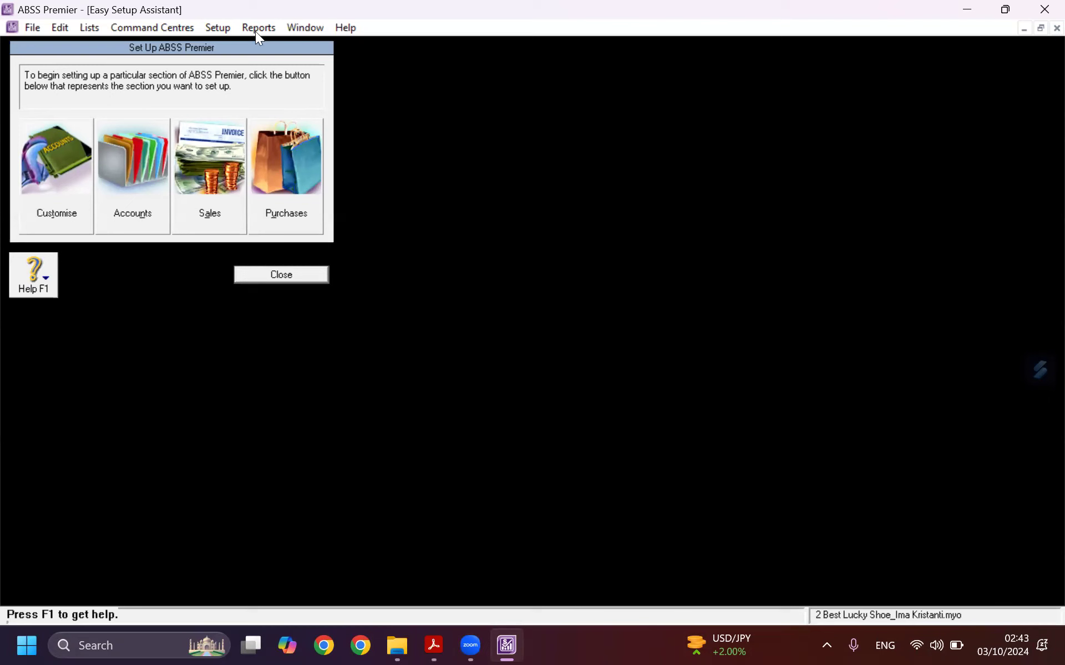
pyautogui.click(434, 645)
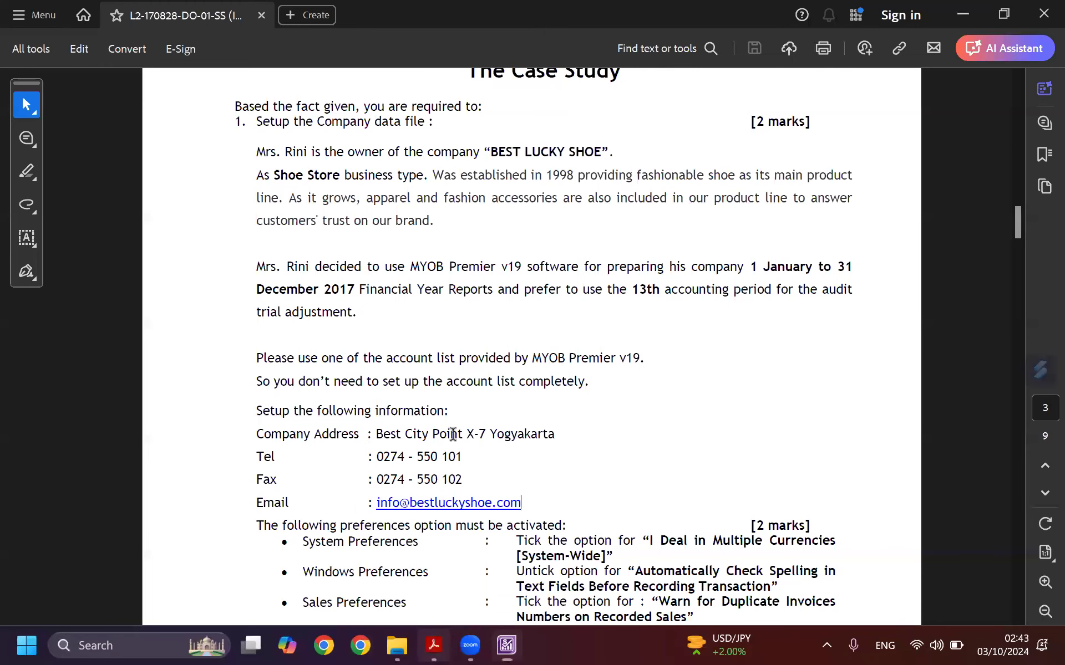
pyautogui.scroll(-1, 439, 379)
pyautogui.scroll(-5, 440, 379)
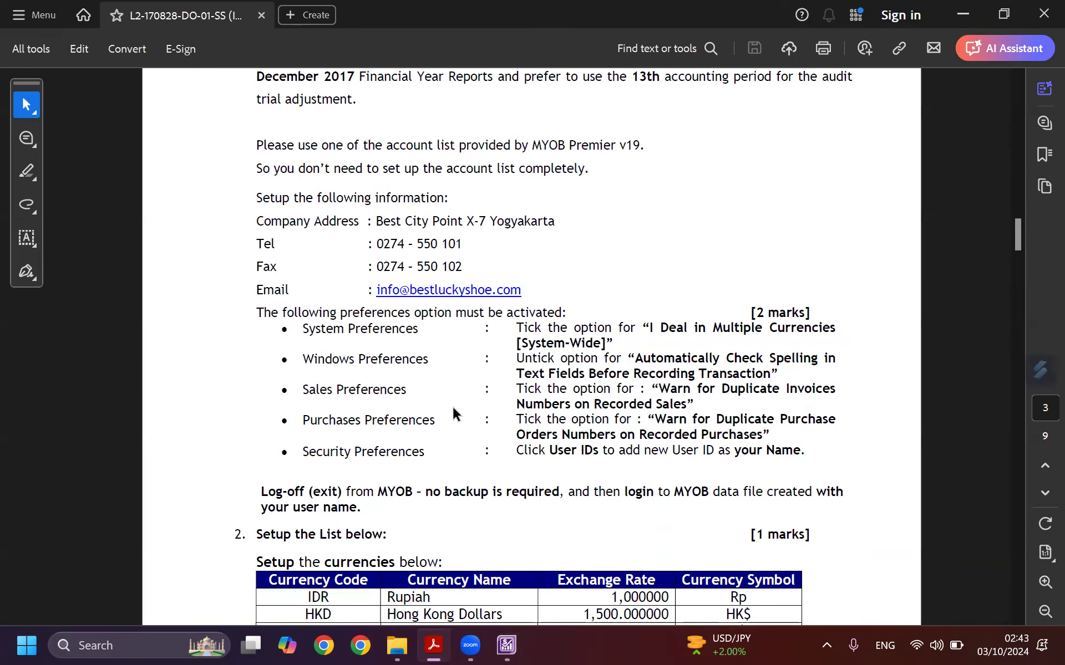
pyautogui.moveTo(476, 646)
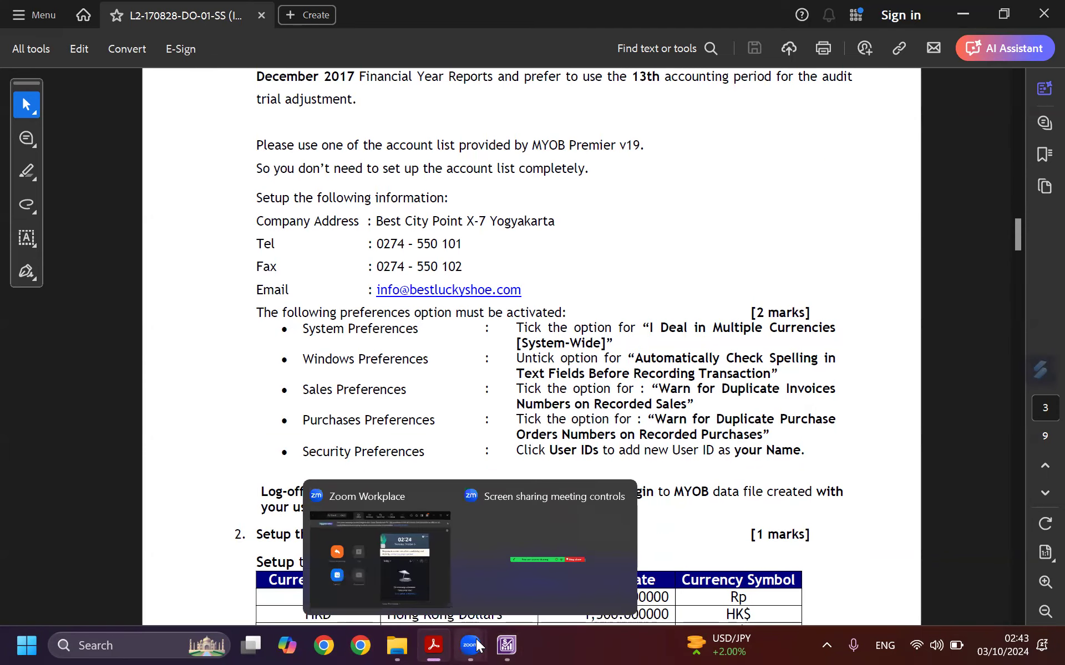
pyautogui.click(507, 645)
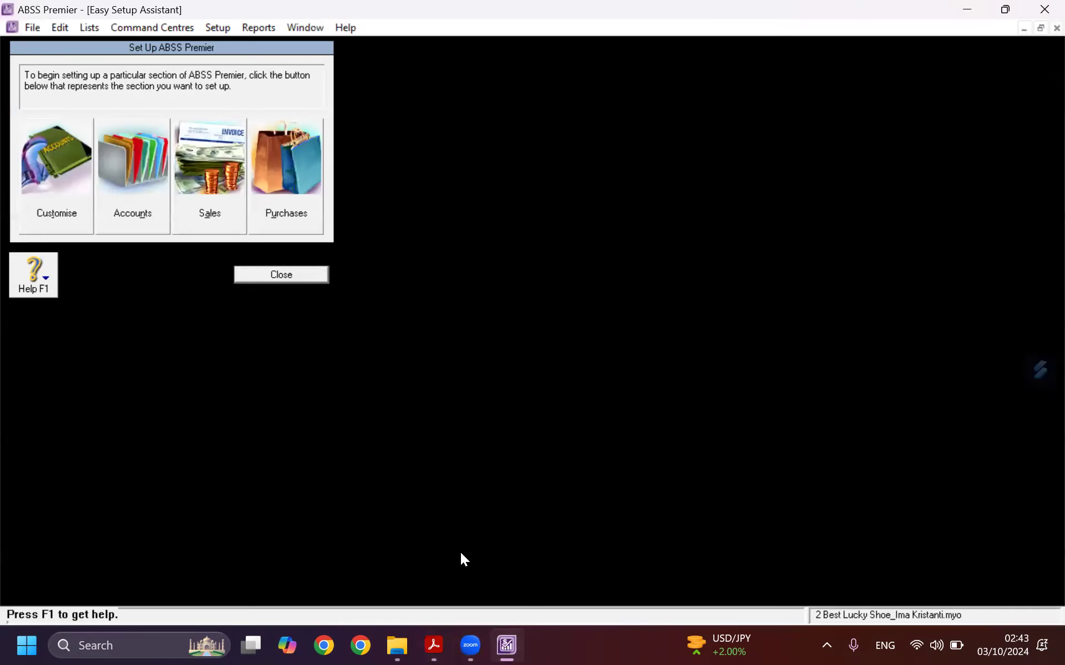
pyautogui.click(218, 28)
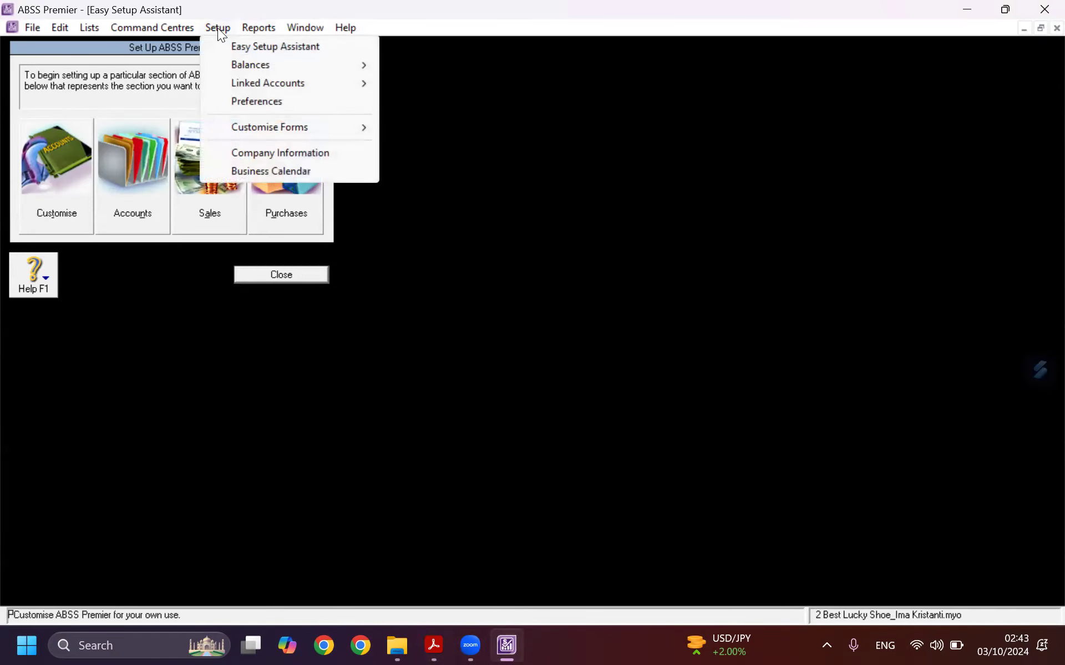
# Turn on multiple currencies and duplicate purchase order number warnings in Preferences
pyautogui.click(243, 101)
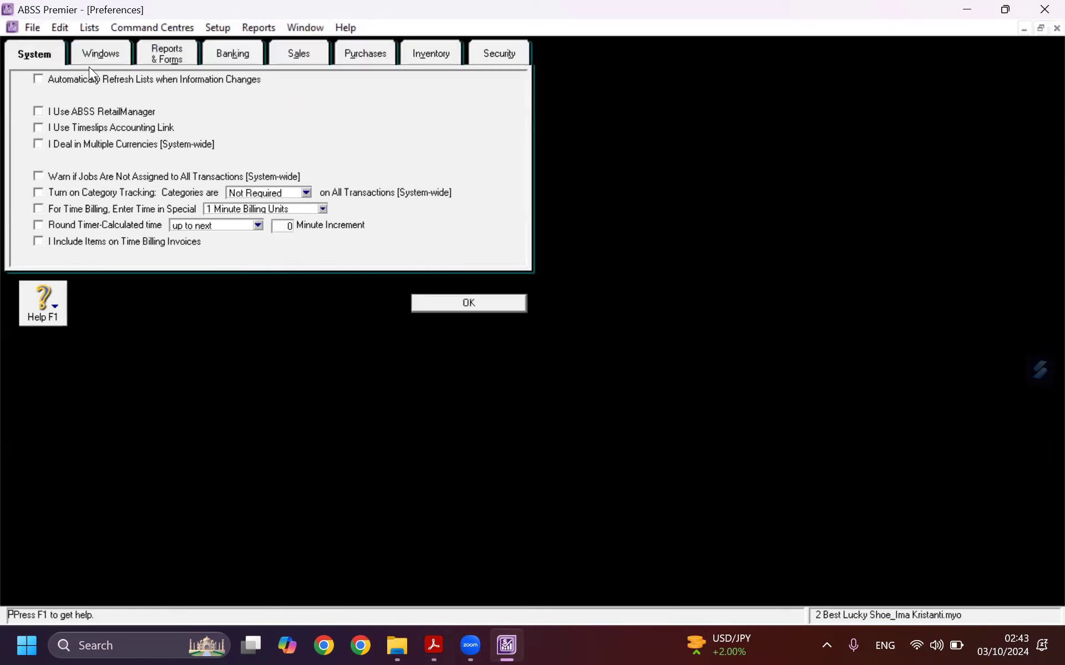
pyautogui.click(63, 145)
pyautogui.click(623, 450)
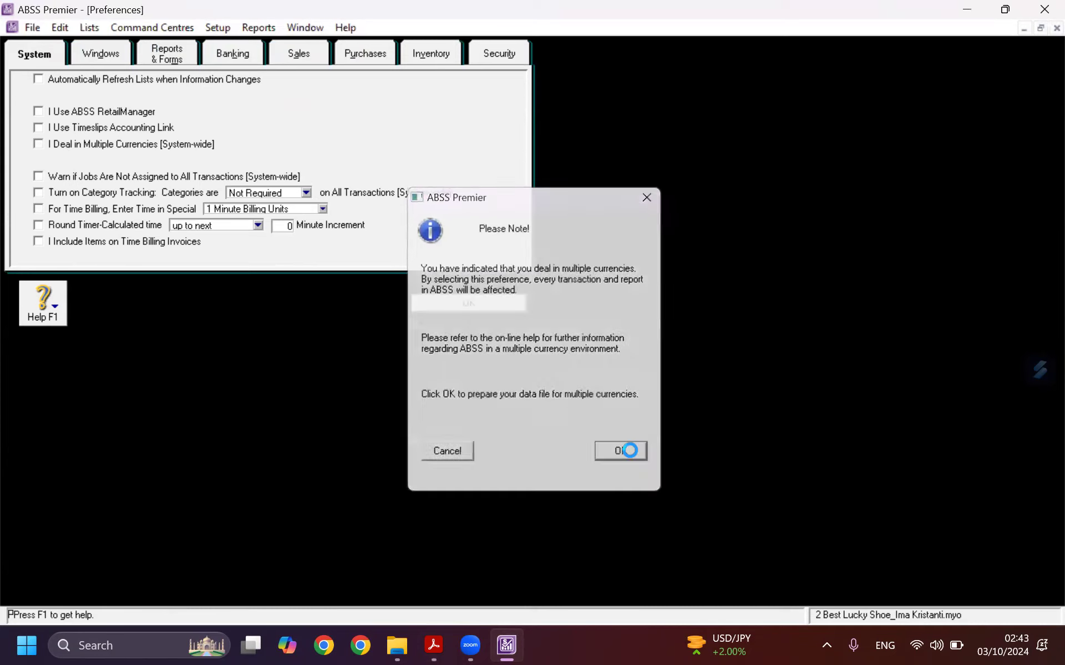
pyautogui.click(105, 47)
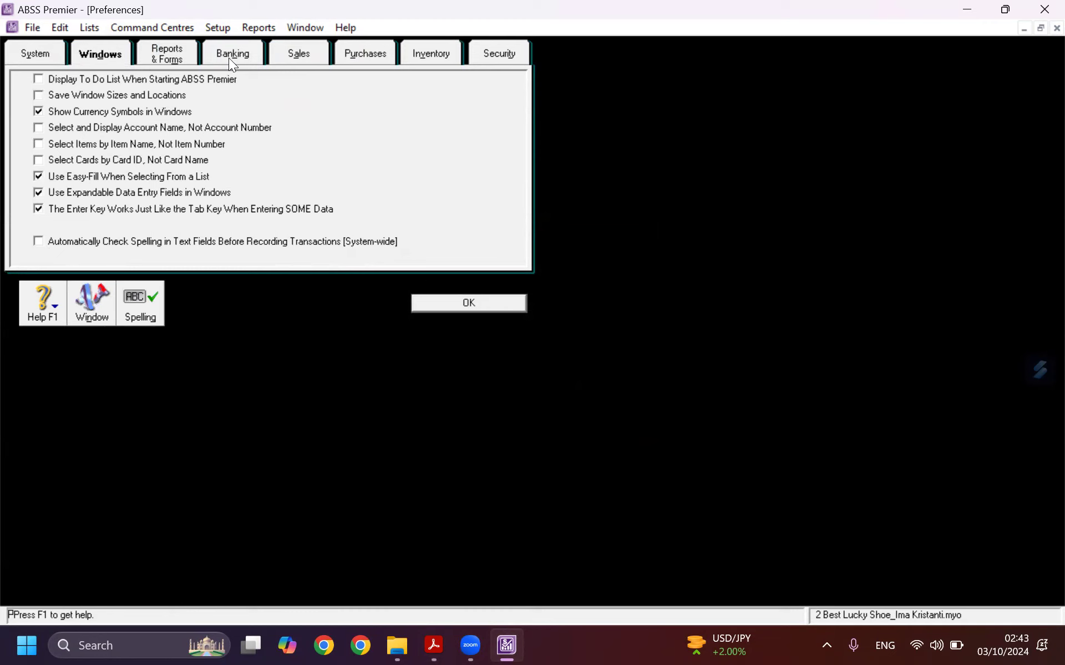
pyautogui.click(299, 56)
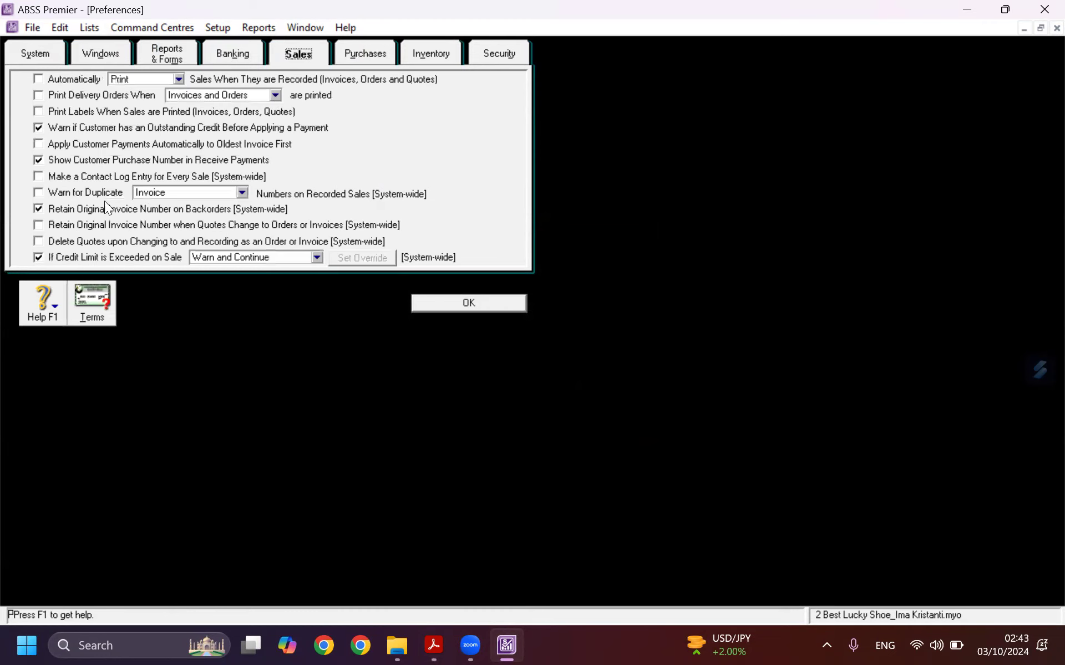
pyautogui.click(368, 54)
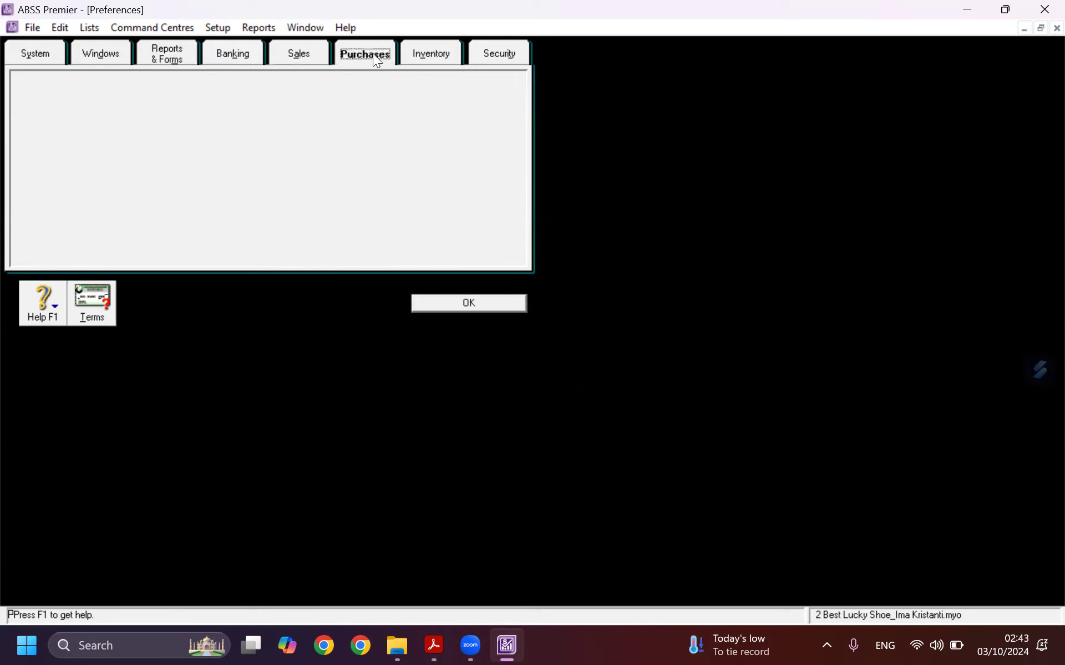
pyautogui.click(41, 161)
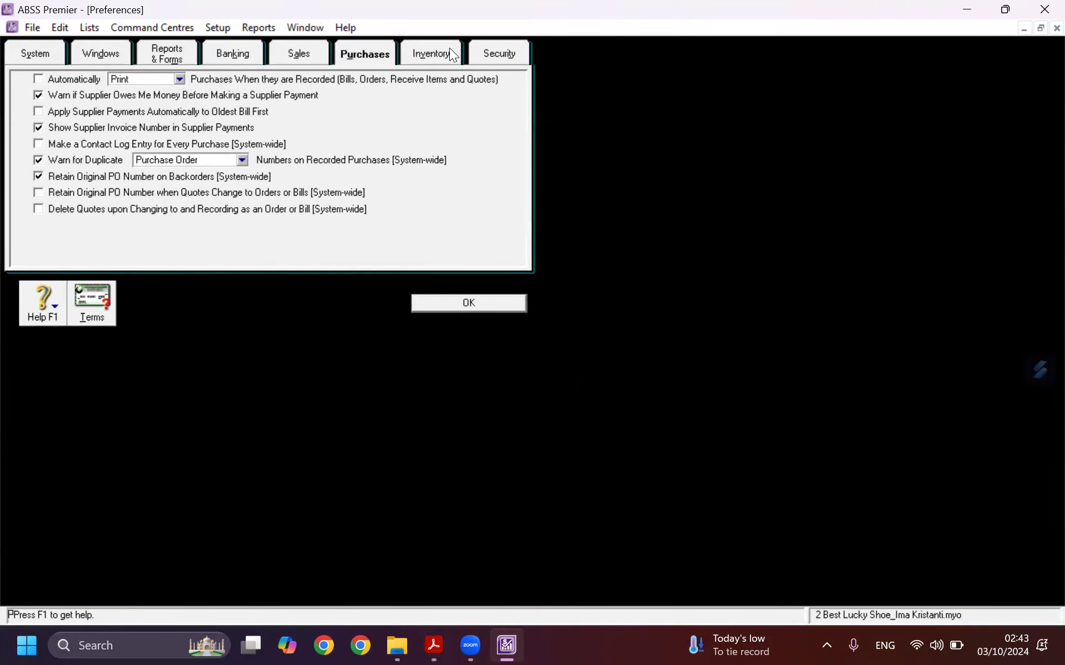
# Add a new user ID in the user's name under Security preferences
pyautogui.click(432, 54)
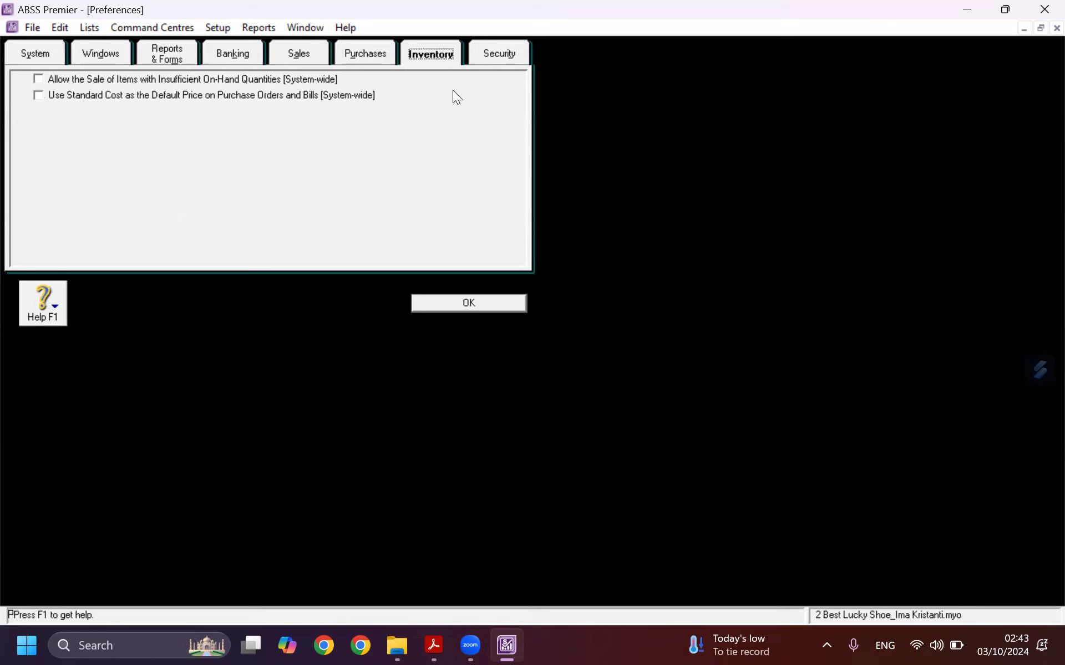
pyautogui.click(484, 53)
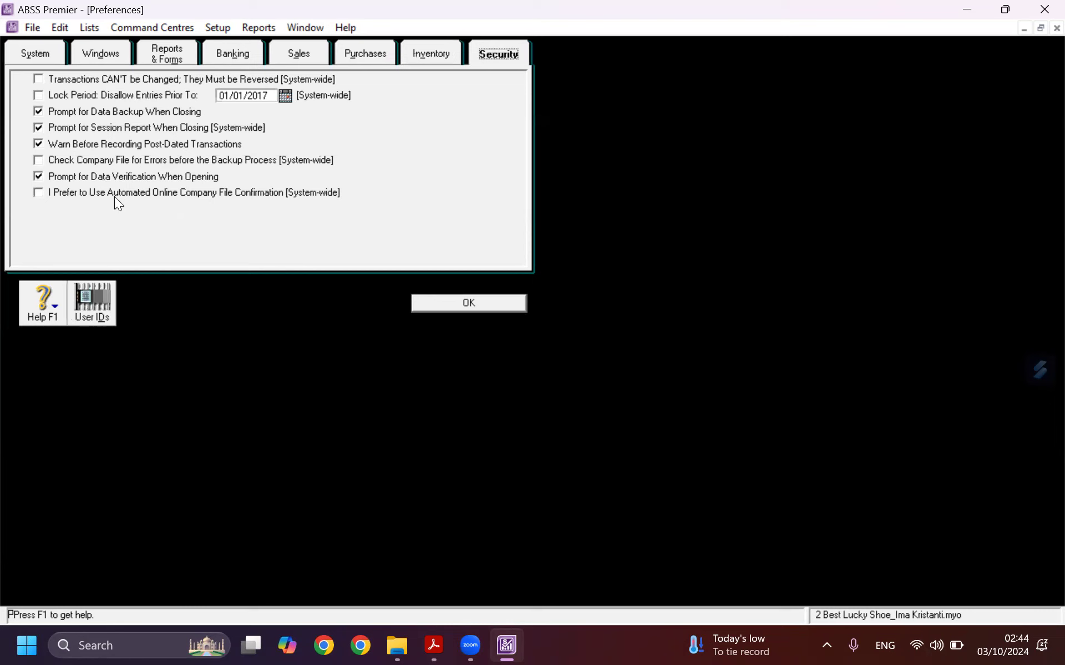
pyautogui.click(92, 303)
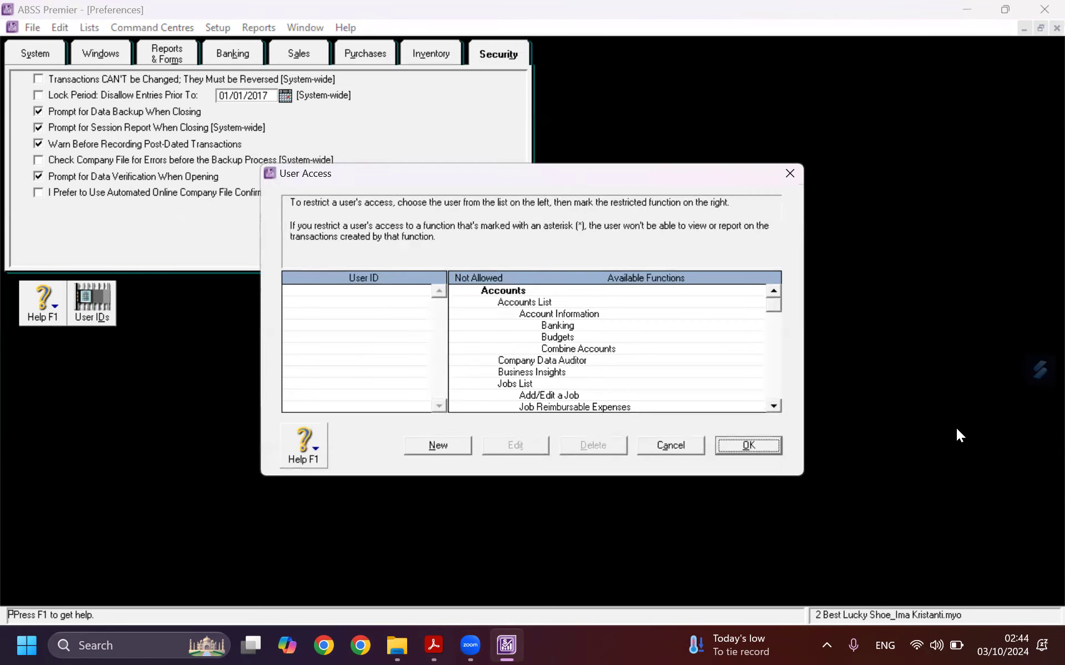
pyautogui.click(438, 445)
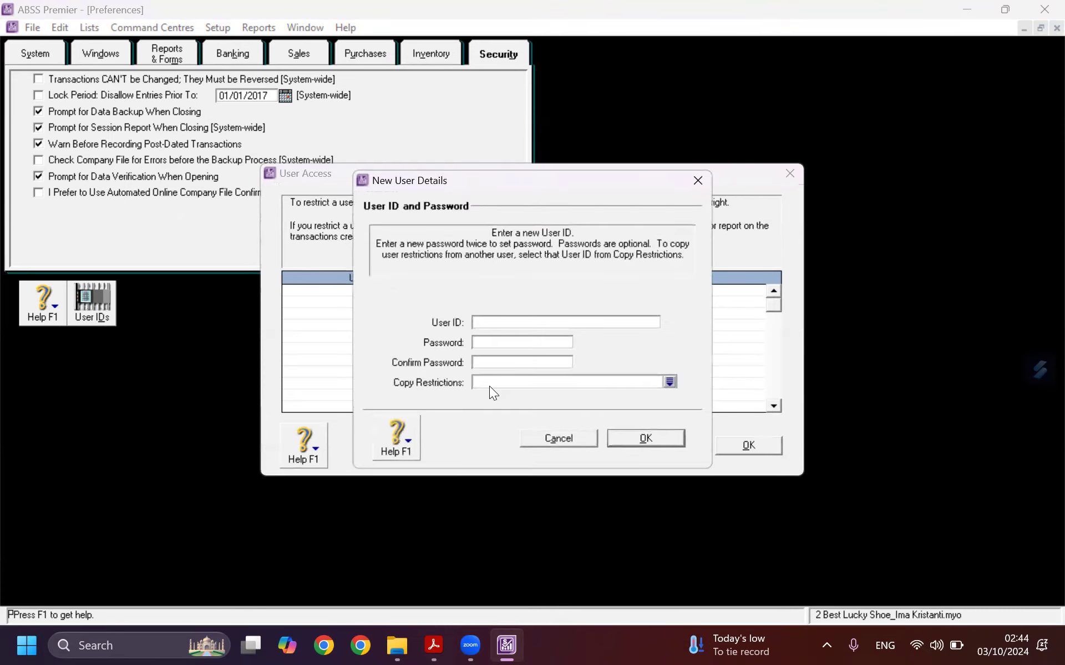
pyautogui.write('ima')
pyautogui.press('Tab')
pyautogui.click(638, 439)
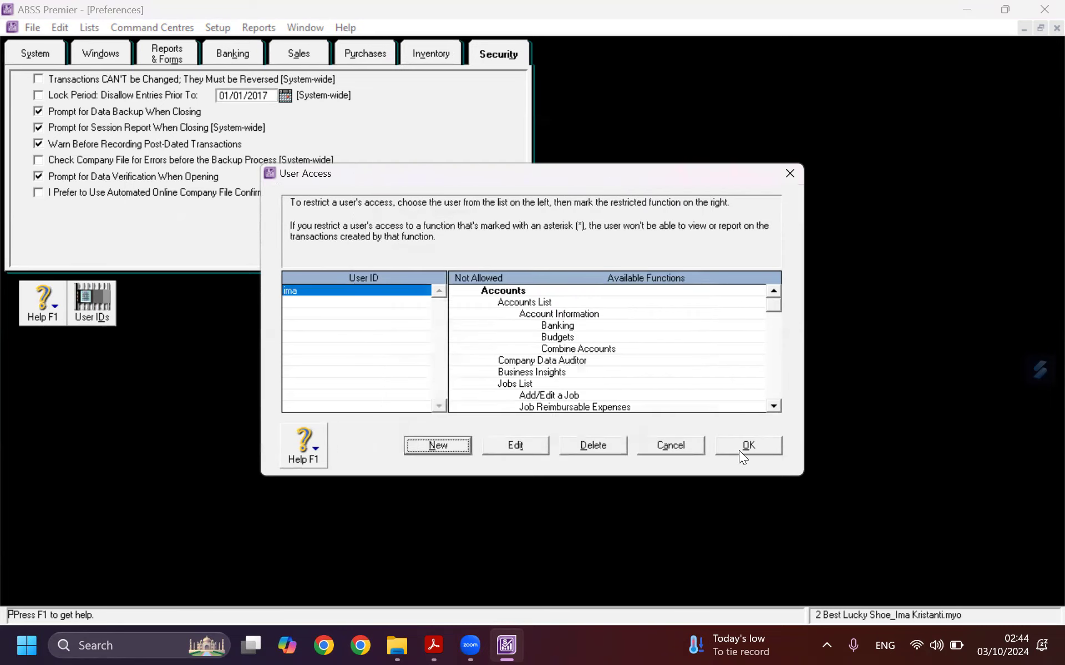
pyautogui.click(738, 452)
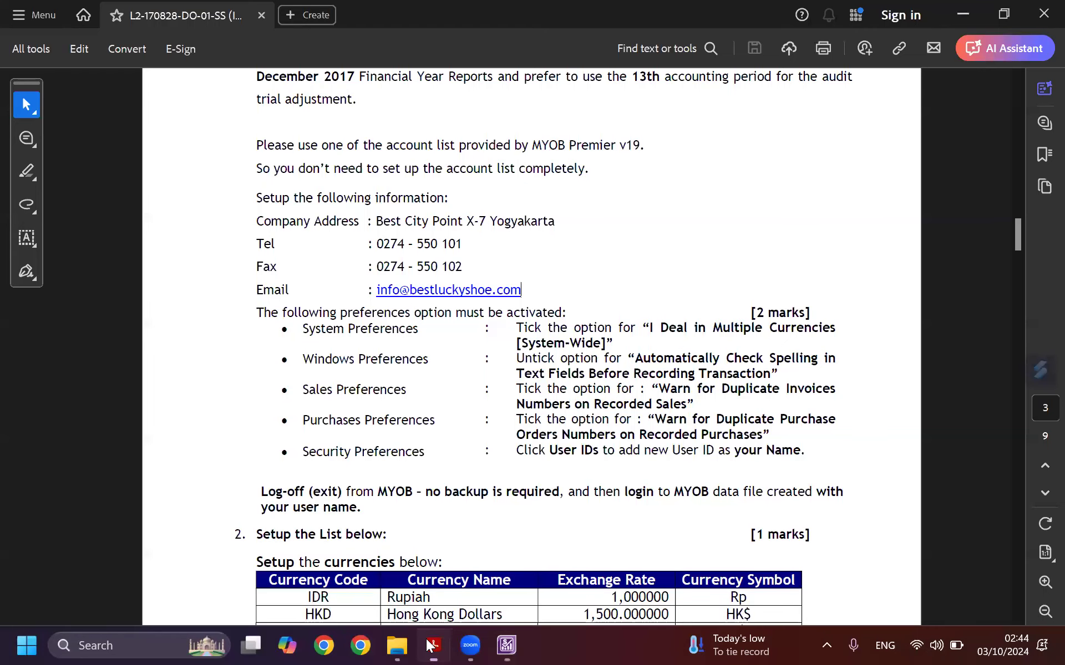
# Close Preferences and tile the case study left of ABSS, scrolled to the currencies table
pyautogui.click(507, 645)
pyautogui.click(444, 308)
pyautogui.click(433, 645)
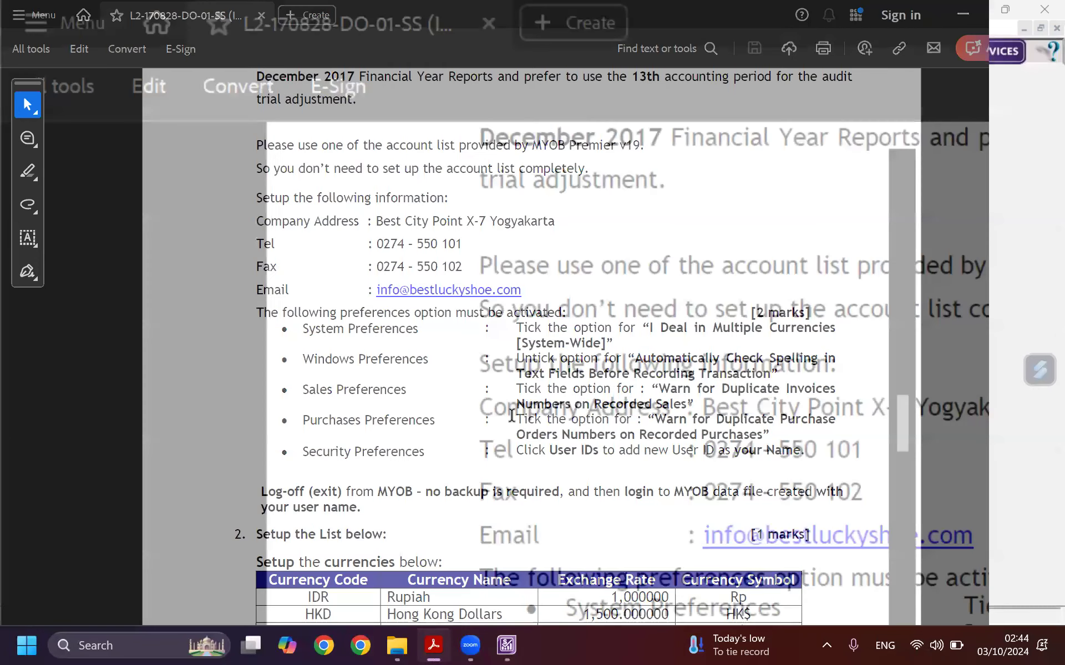
pyautogui.press('super+Left')
pyautogui.click(725, 242)
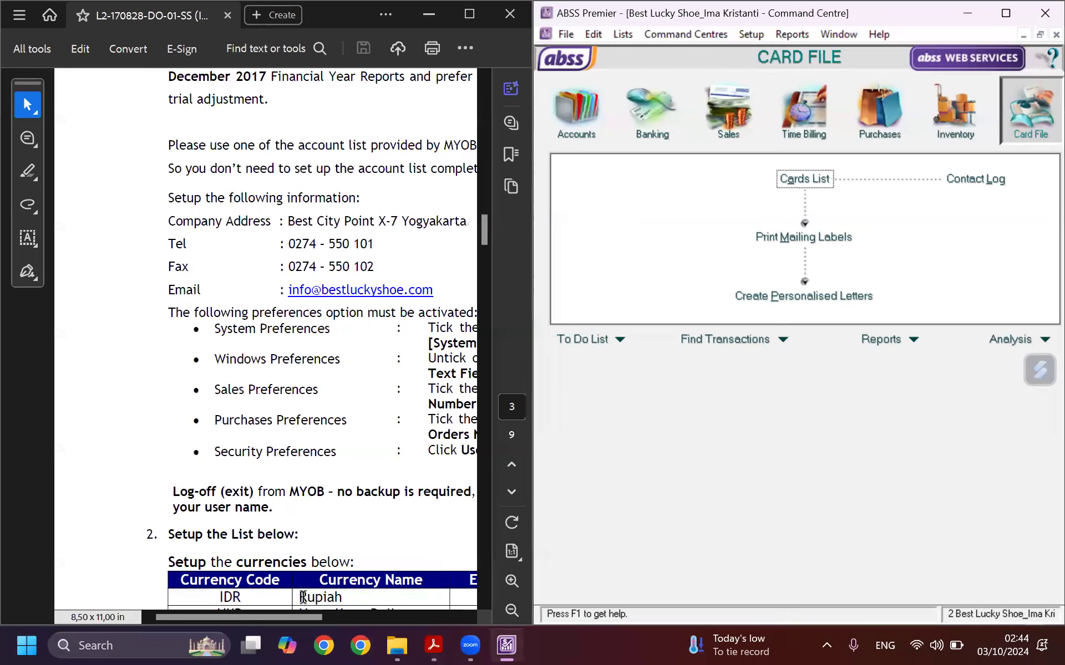
pyautogui.scroll(-3, 302, 597)
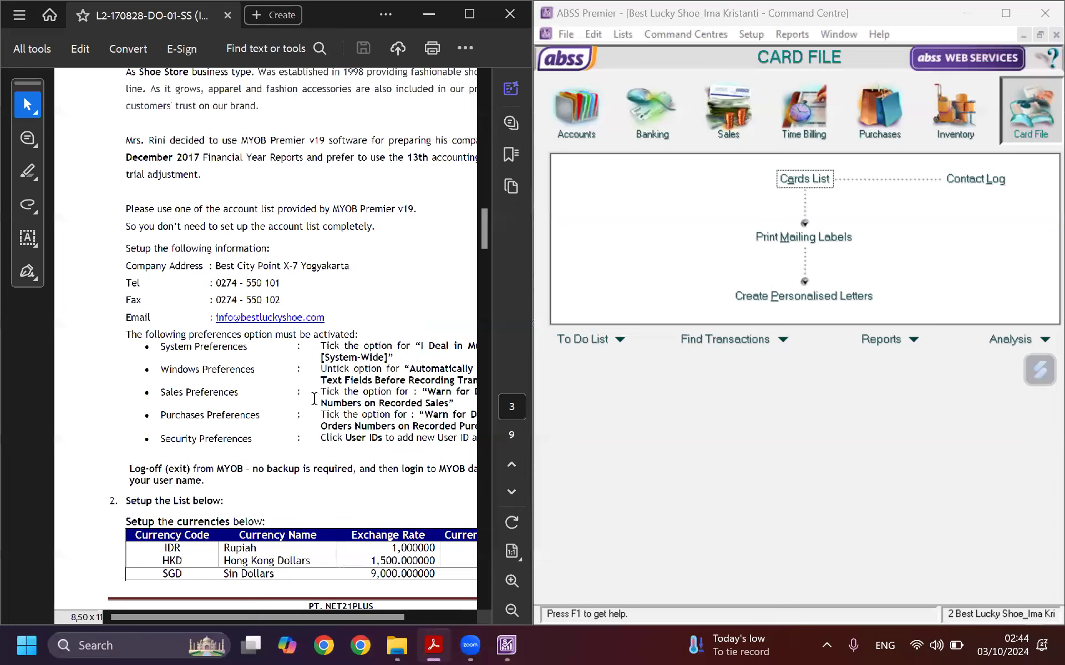
pyautogui.scroll(-1, 314, 398)
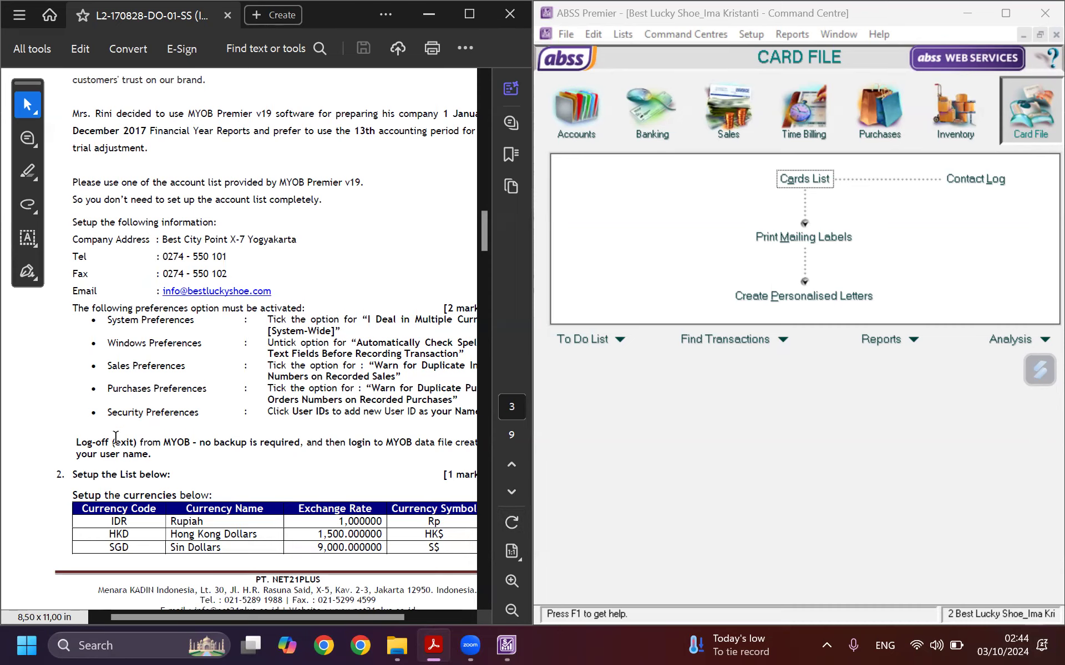
pyautogui.click(270, 443)
pyautogui.keyDown('ctrl'); pyautogui.scroll(-1, 342, 485); pyautogui.keyUp('ctrl')
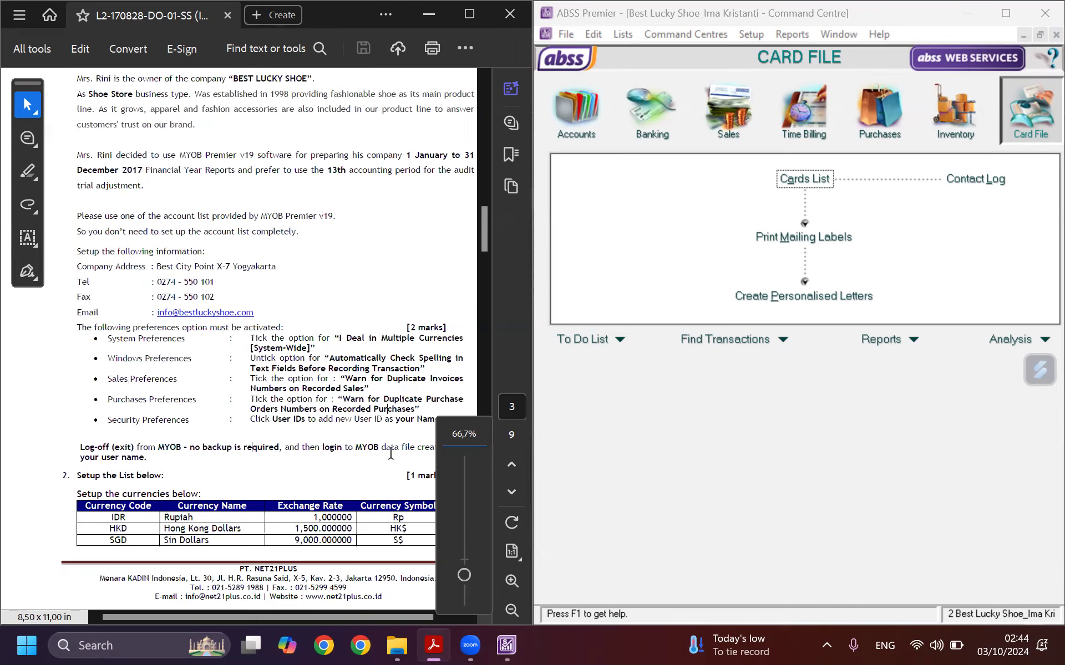
pyautogui.scroll(-2, 390, 452)
pyautogui.scroll(-1, 390, 451)
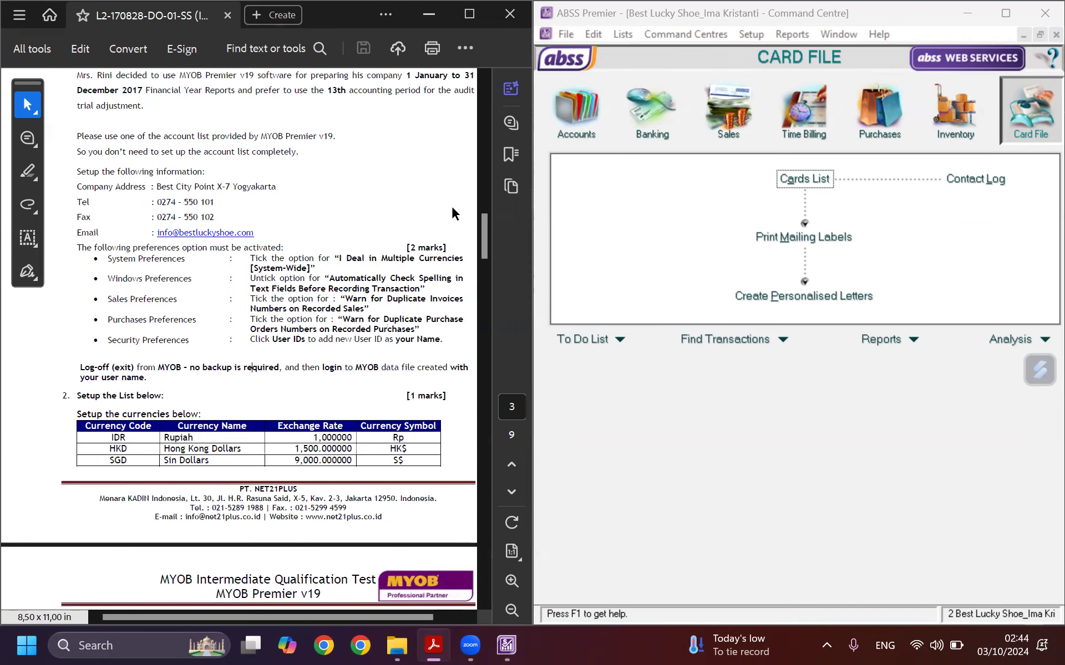
# Open the Currencies List from Lists and select Ringgit Malaysia (Local)
pyautogui.click(618, 34)
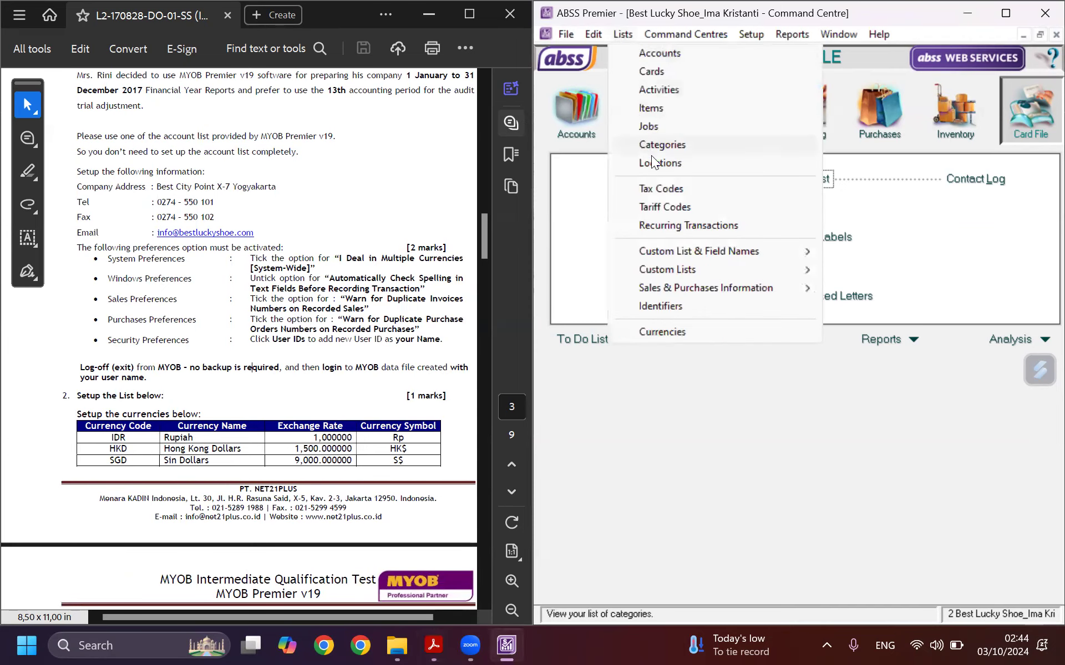
pyautogui.click(666, 331)
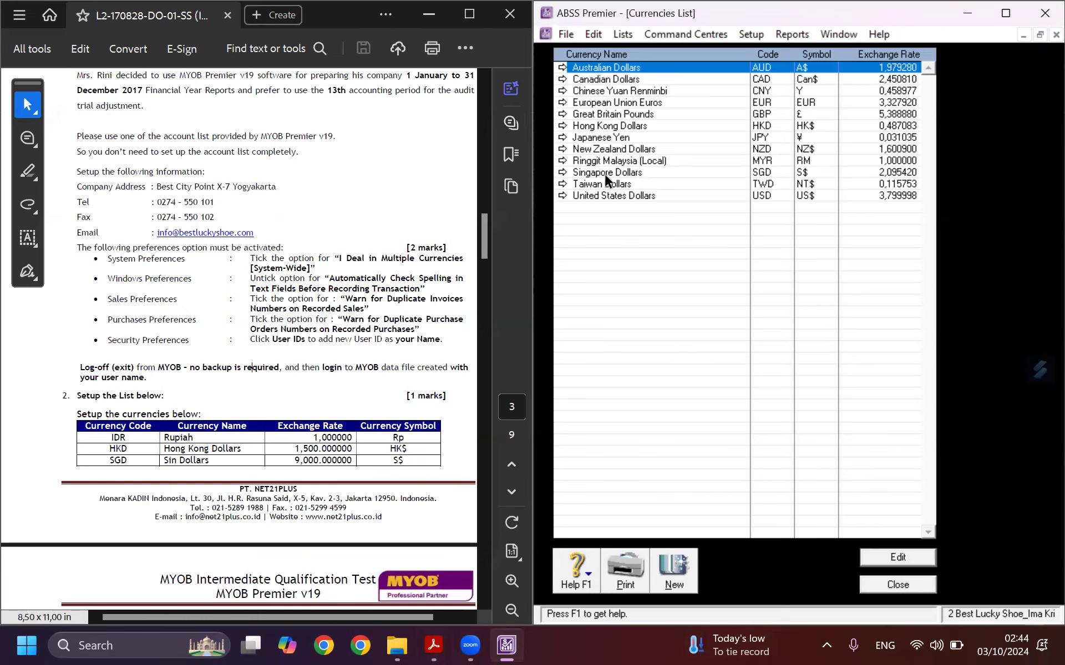
pyautogui.click(613, 159)
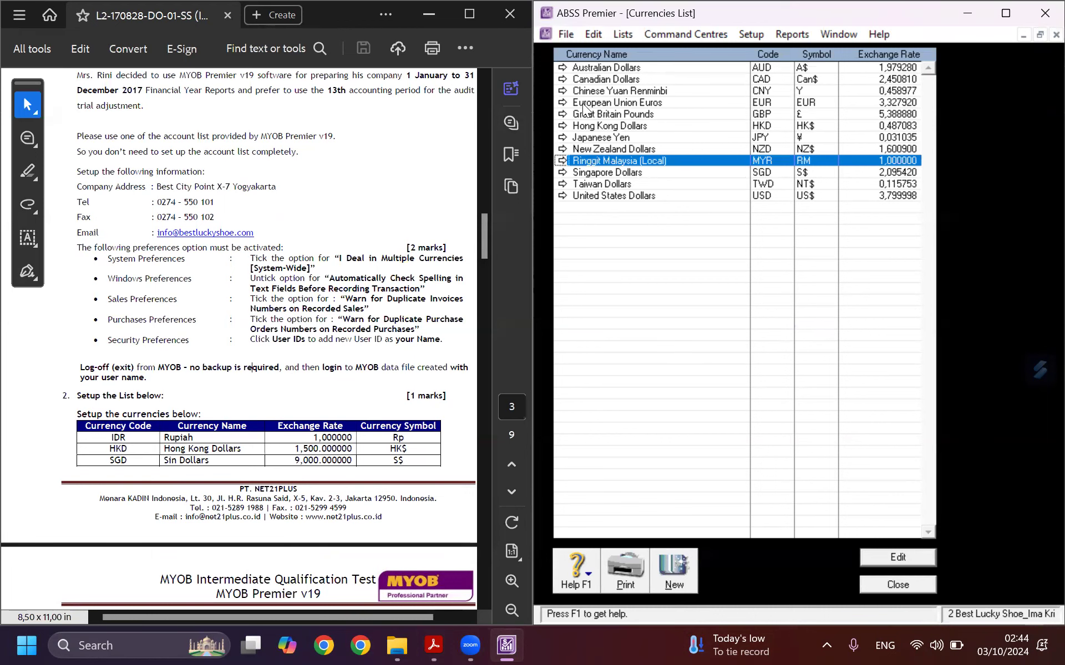
# Change the local currency's code to IDR, name to Indonesian Rupiah and symbol to Rp
pyautogui.doubleClick(664, 161)
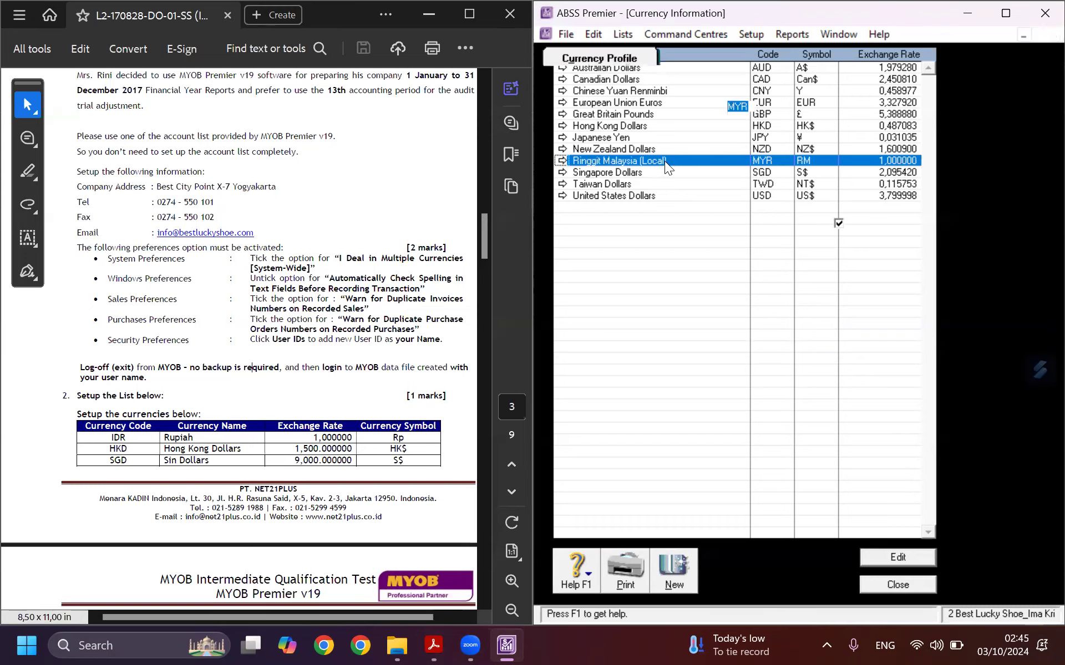
pyautogui.press('BackSpace')
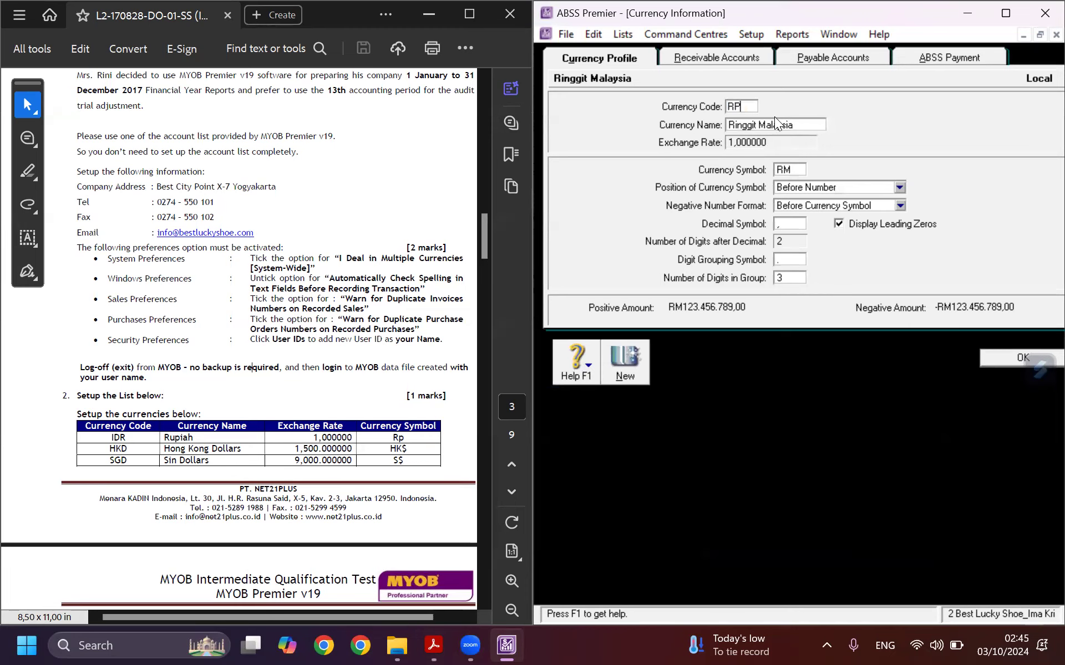
pyautogui.press('Tab')
pyautogui.click(819, 379)
pyautogui.write('IDR')
pyautogui.press('Tab')
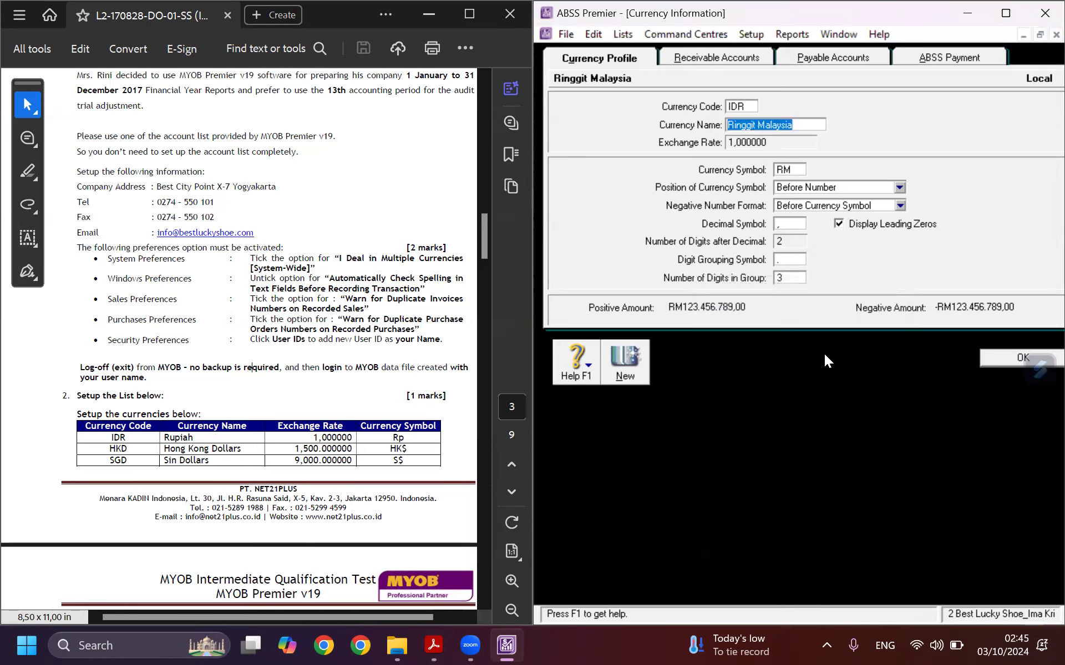
pyautogui.write('R')
pyautogui.press('BackSpace')
pyautogui.write('Indonesian Rupiah')
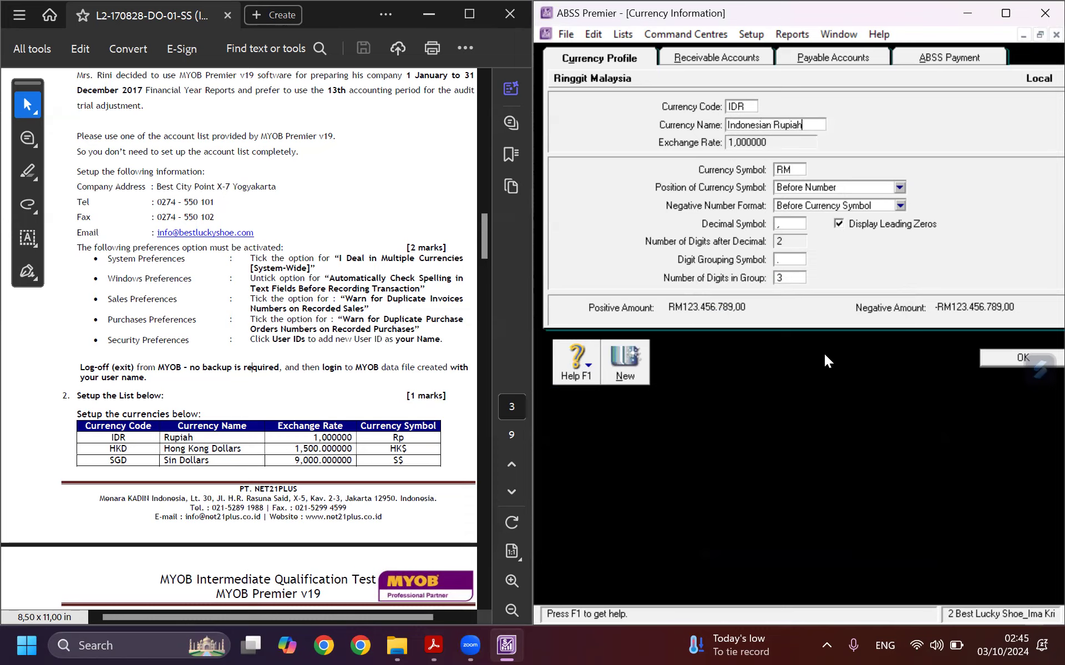
pyautogui.click(797, 170)
pyautogui.write('Rp')
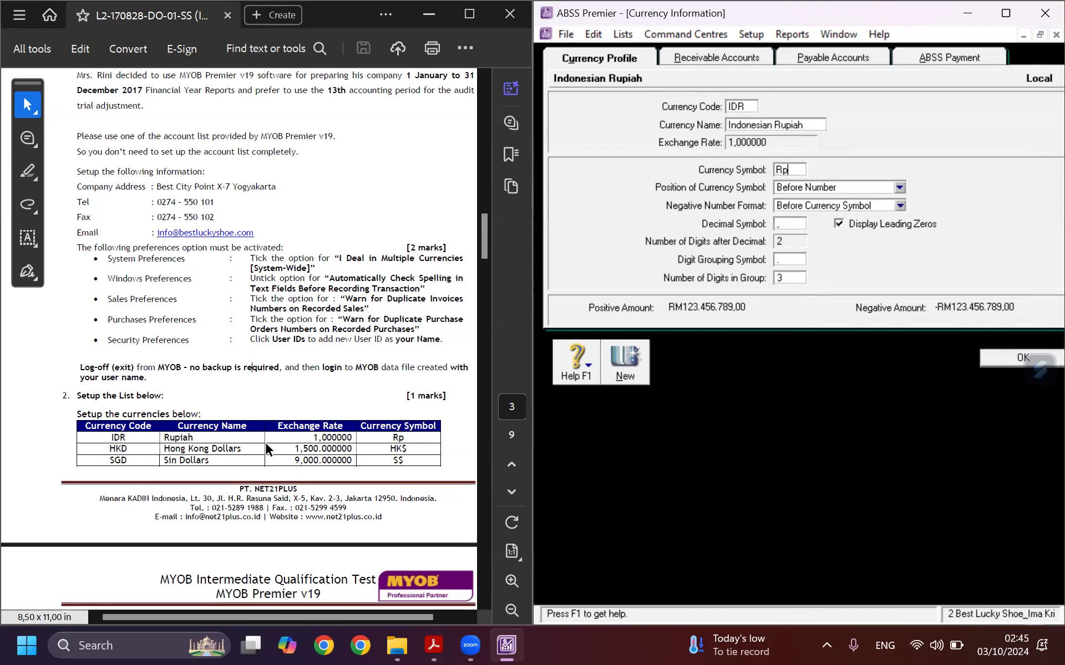
# Set decimal symbol '.' and digit grouping ',' per the case study, then save the currency
pyautogui.click(320, 438)
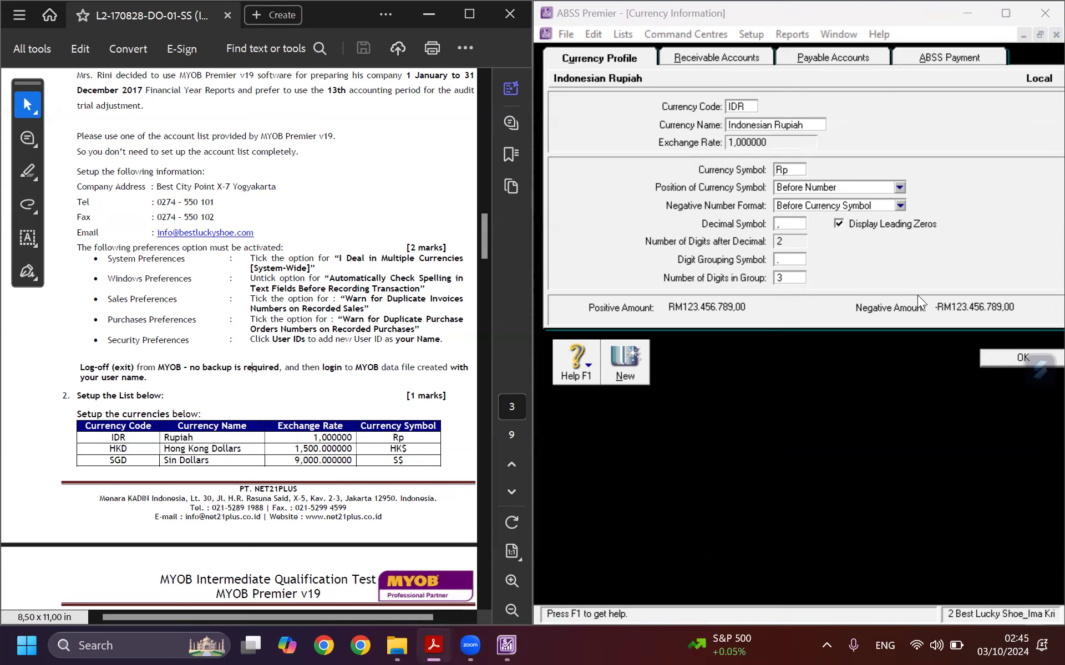
pyautogui.click(826, 238)
pyautogui.press('Tab')
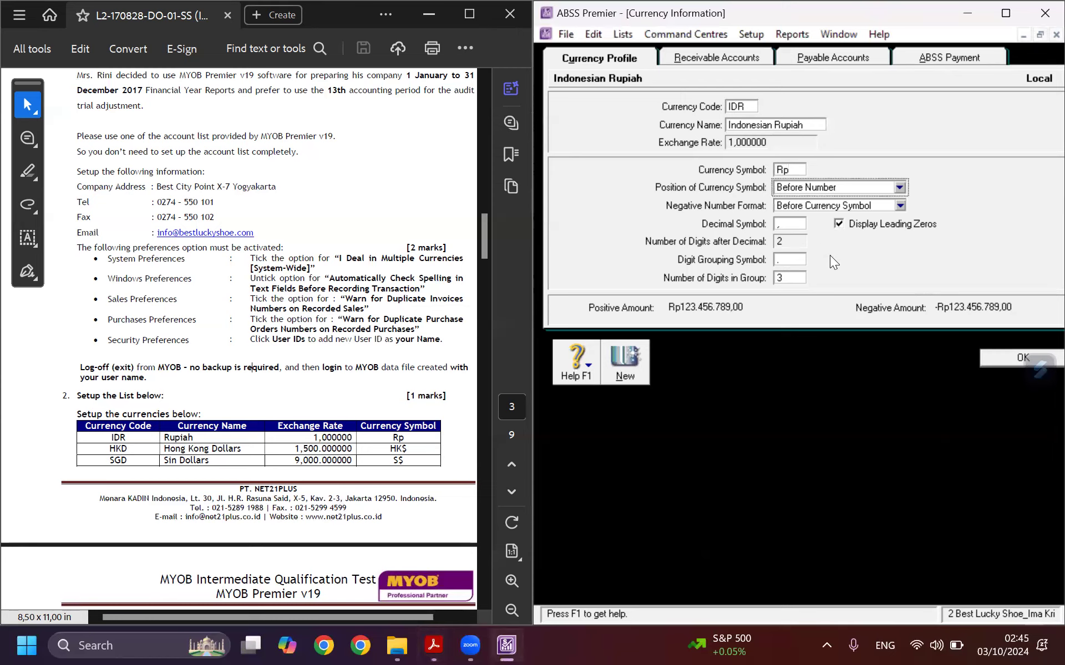
pyautogui.click(791, 170)
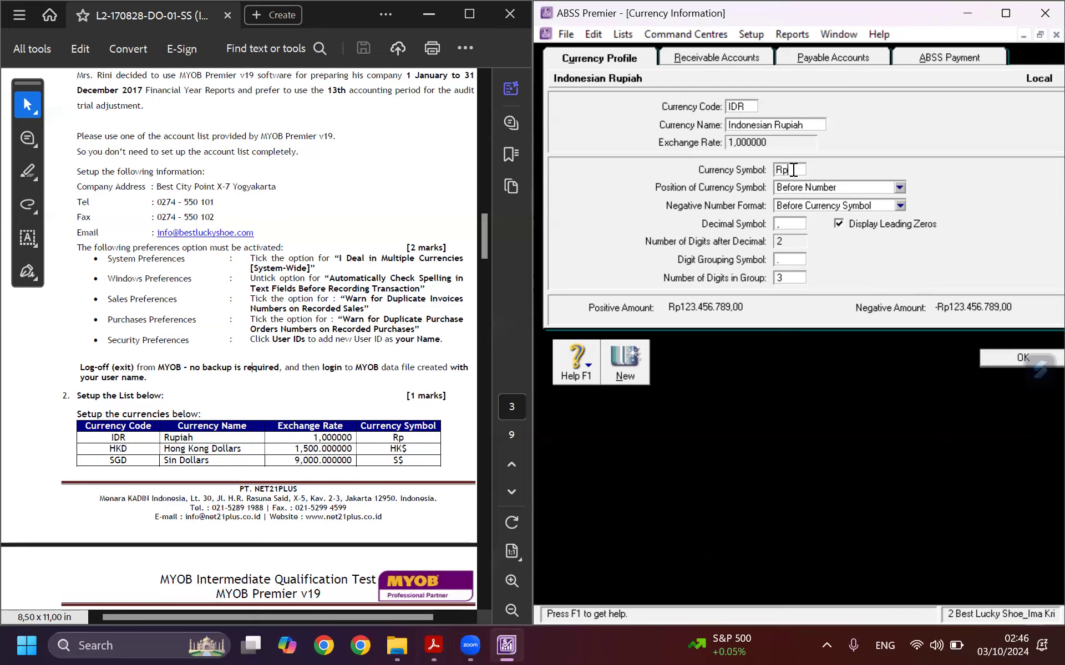
pyautogui.press('Tab')
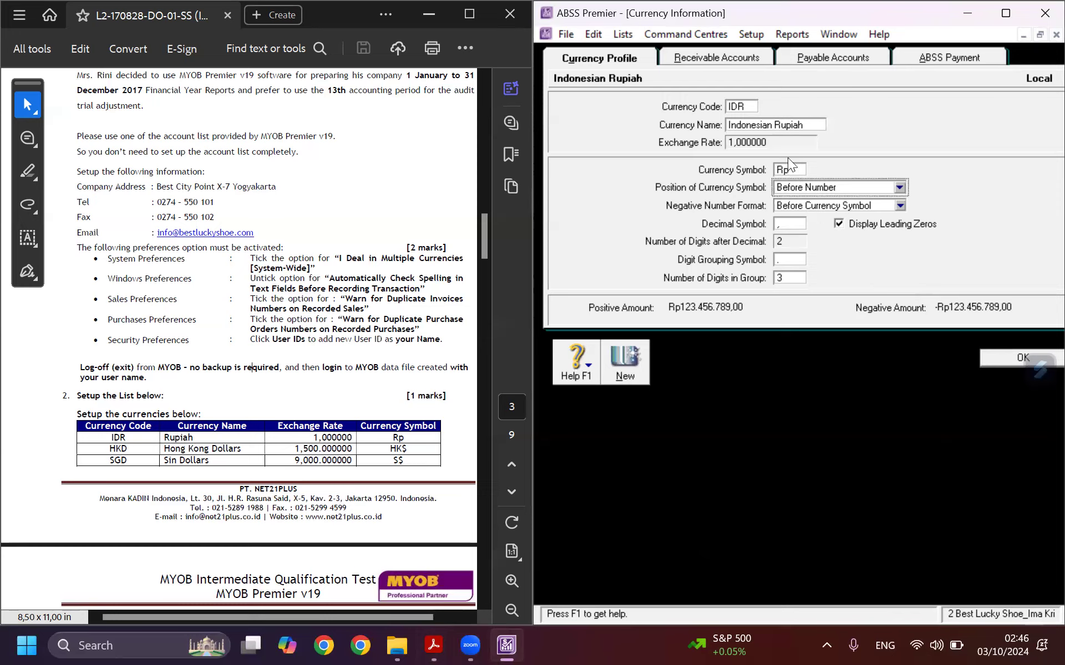
pyautogui.click(791, 225)
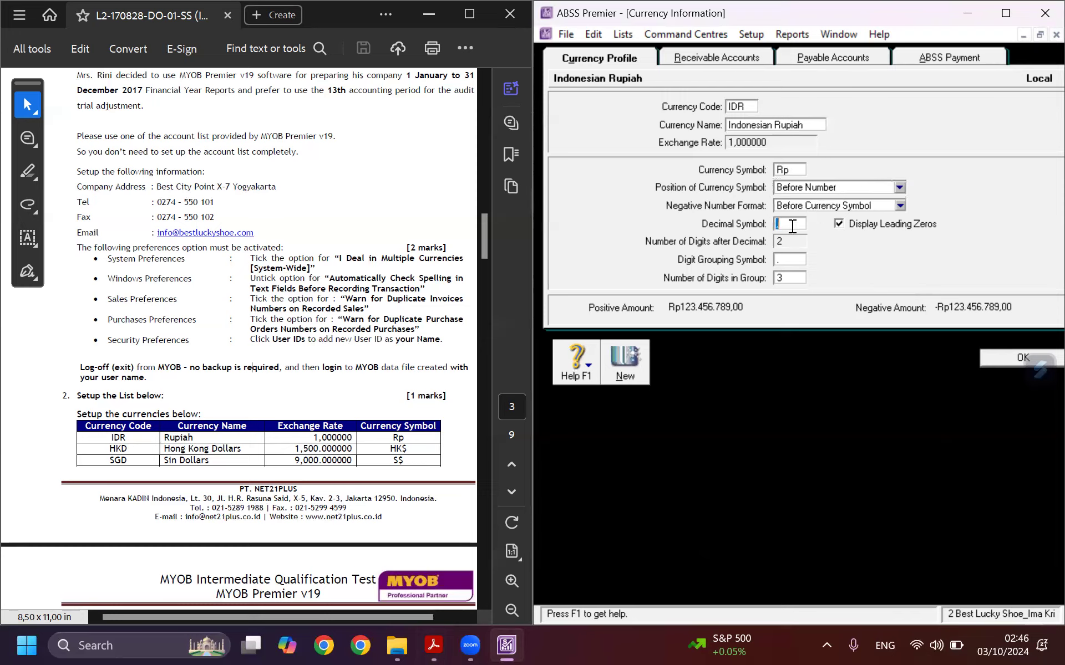
pyautogui.write('.')
pyautogui.click(786, 259)
pyautogui.write(',')
pyautogui.click(992, 360)
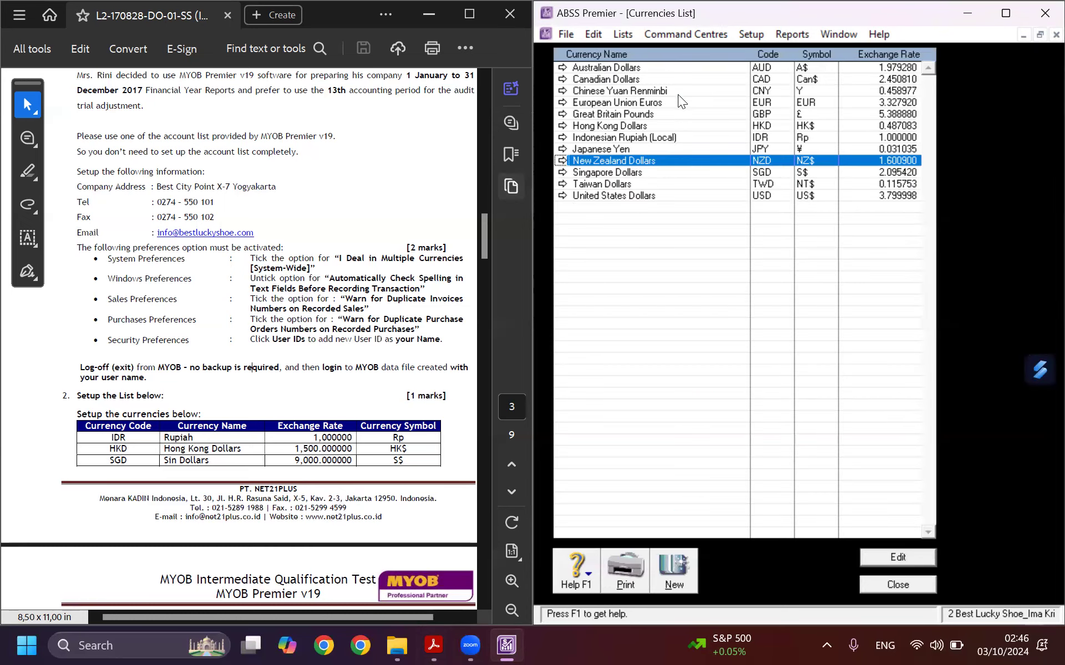
# Set the Hong Kong Dollars exchange rate to 1.500 and save
pyautogui.click(647, 138)
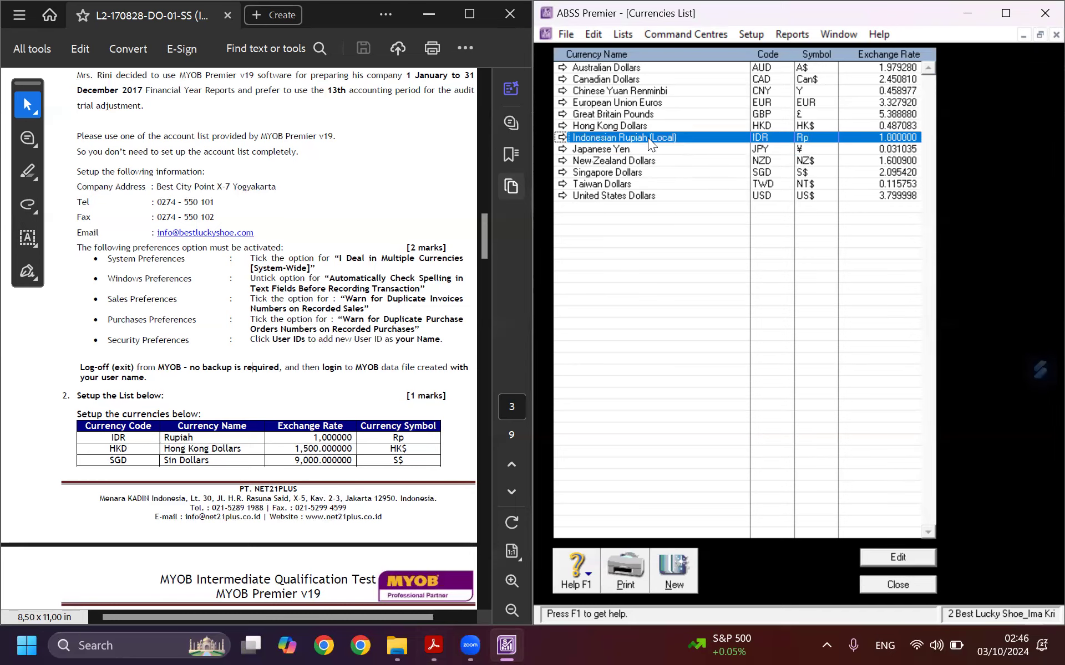
pyautogui.click(644, 127)
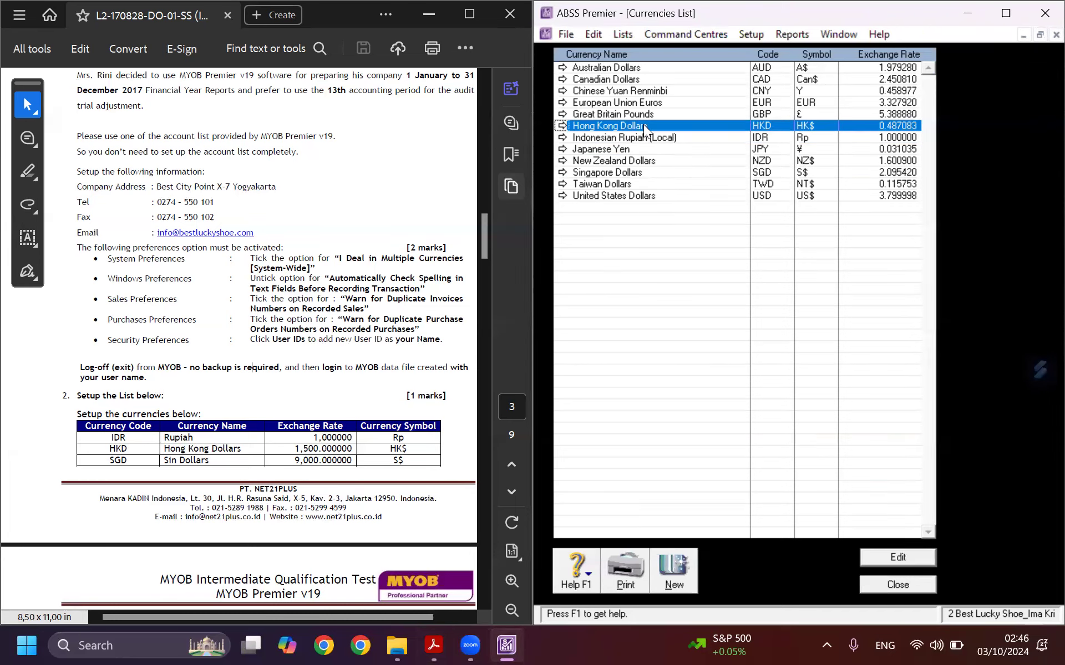
pyautogui.doubleClick(644, 124)
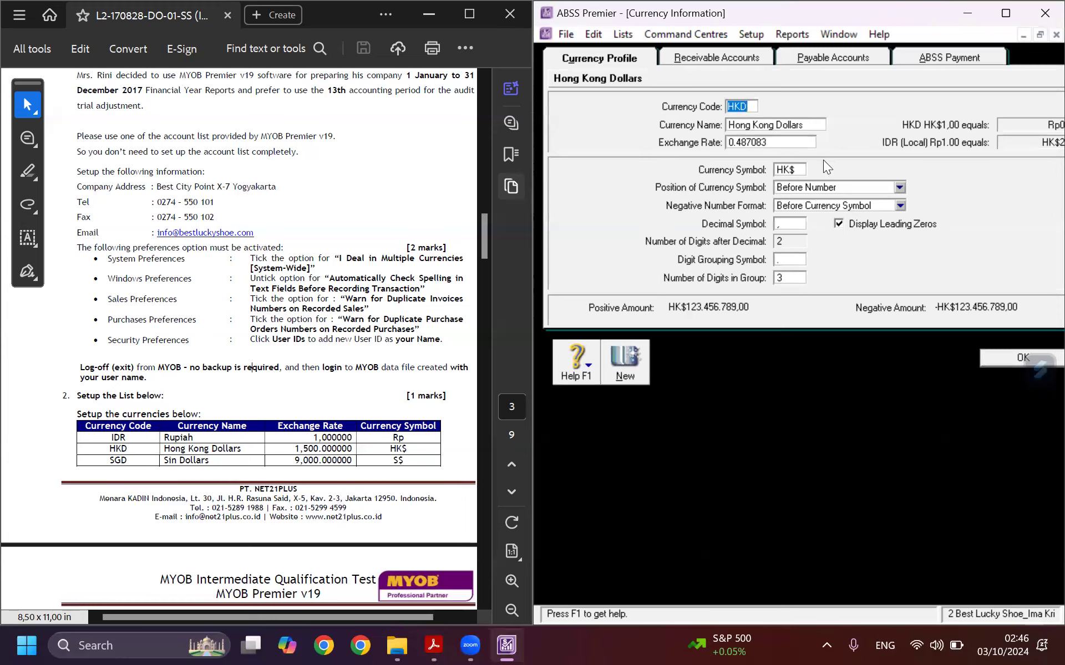
pyautogui.doubleClick(760, 143)
pyautogui.write('1.')
pyautogui.write('500')
pyautogui.press('Tab')
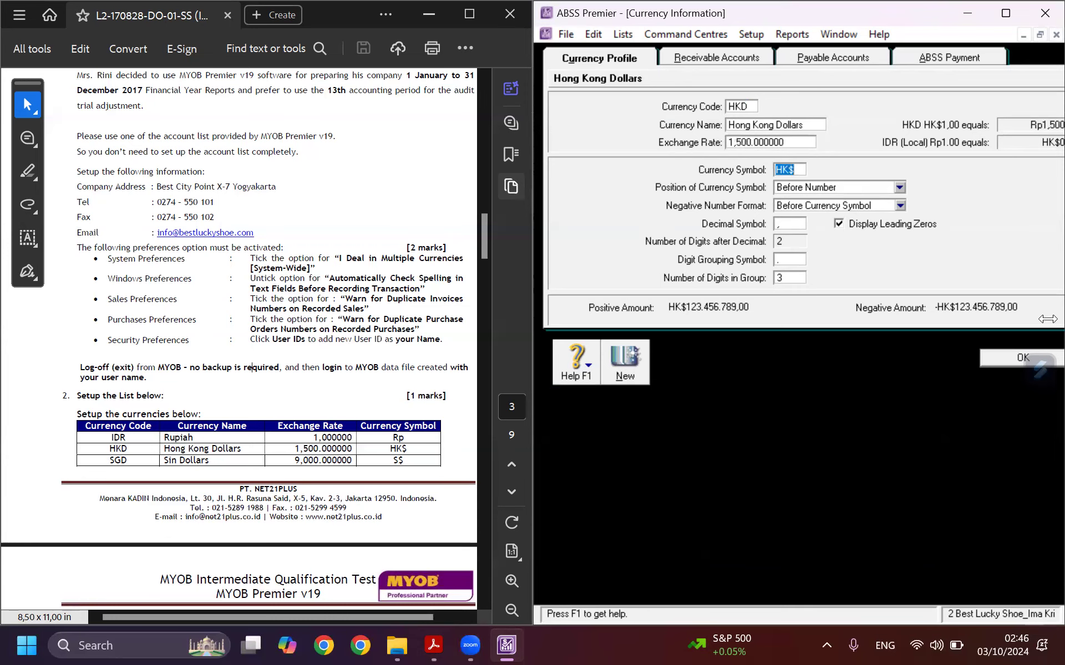
pyautogui.click(1001, 359)
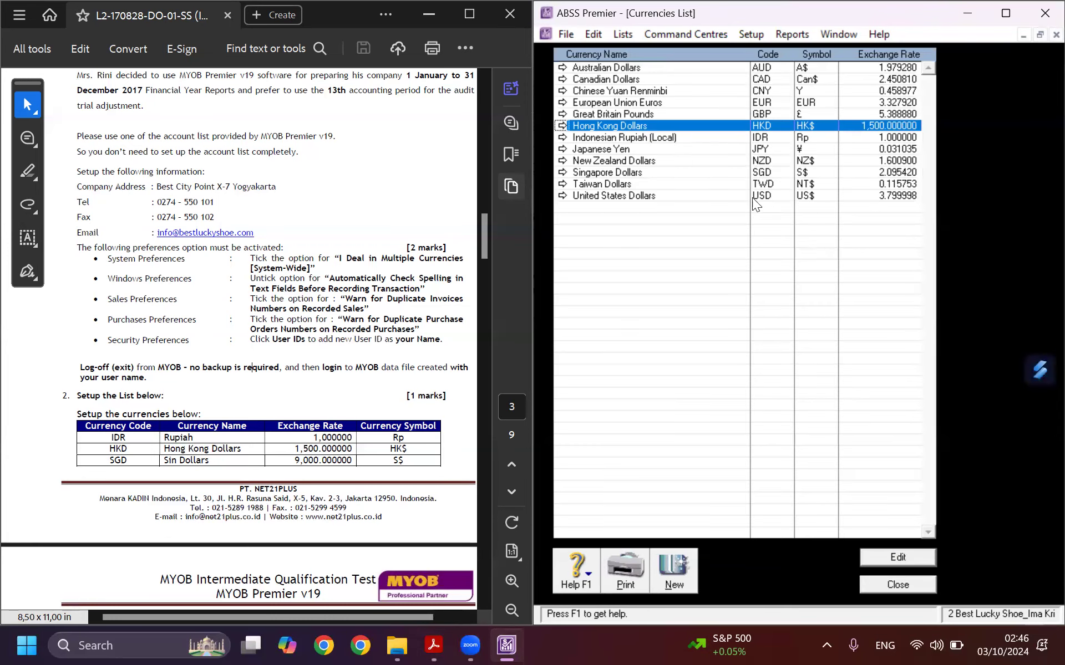
# Set the Singapore Dollars exchange rate to 9000 and save
pyautogui.doubleClick(594, 173)
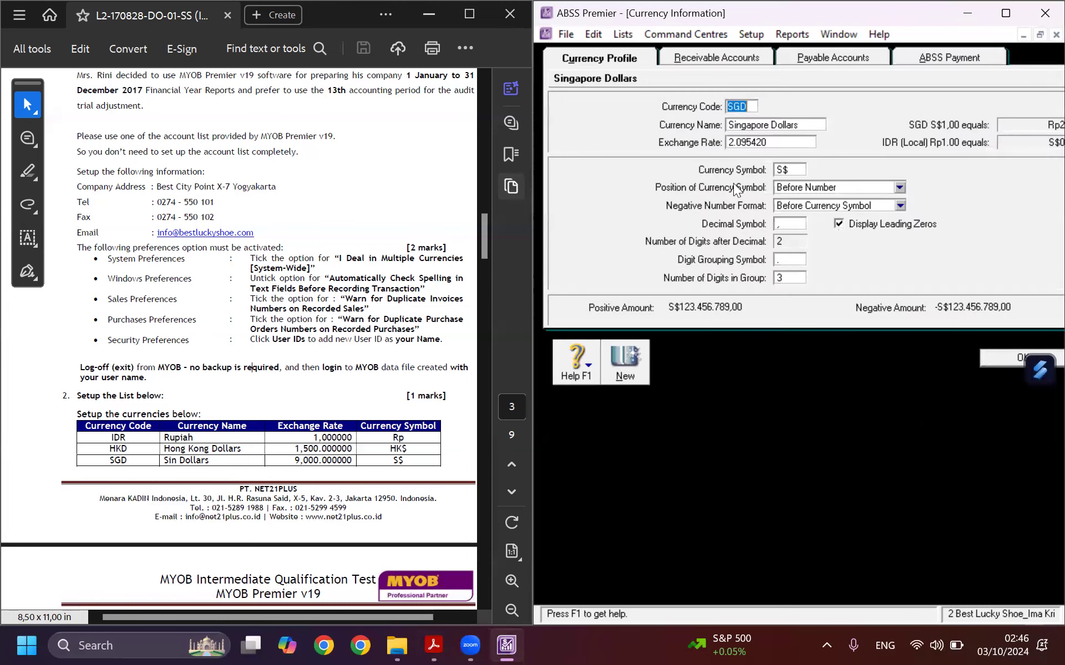
pyautogui.doubleClick(767, 142)
pyautogui.write('9000')
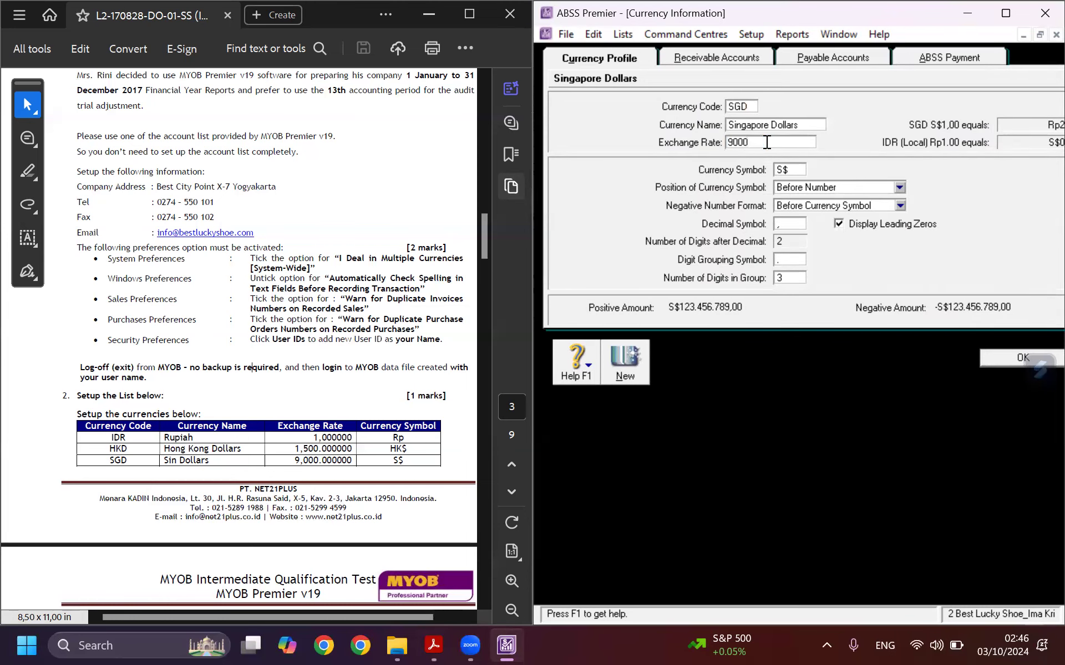
pyautogui.click(989, 358)
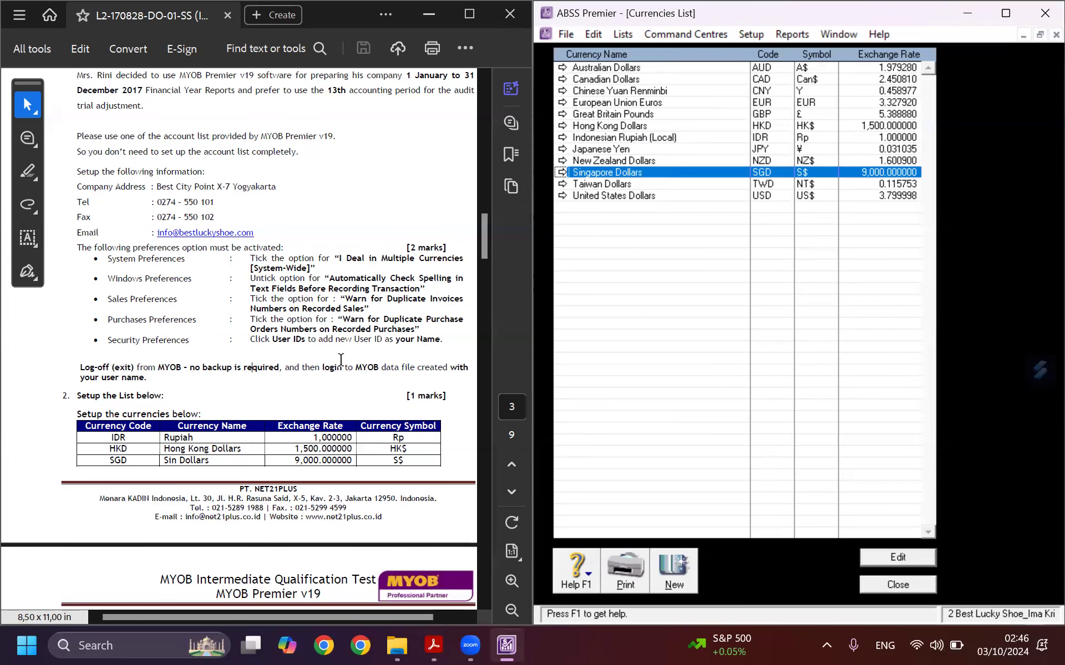
pyautogui.scroll(-3, 338, 366)
# Close the Currencies List and show the Accounts List, highlighting the unused account codes in the case study
pyautogui.scroll(-9, 335, 378)
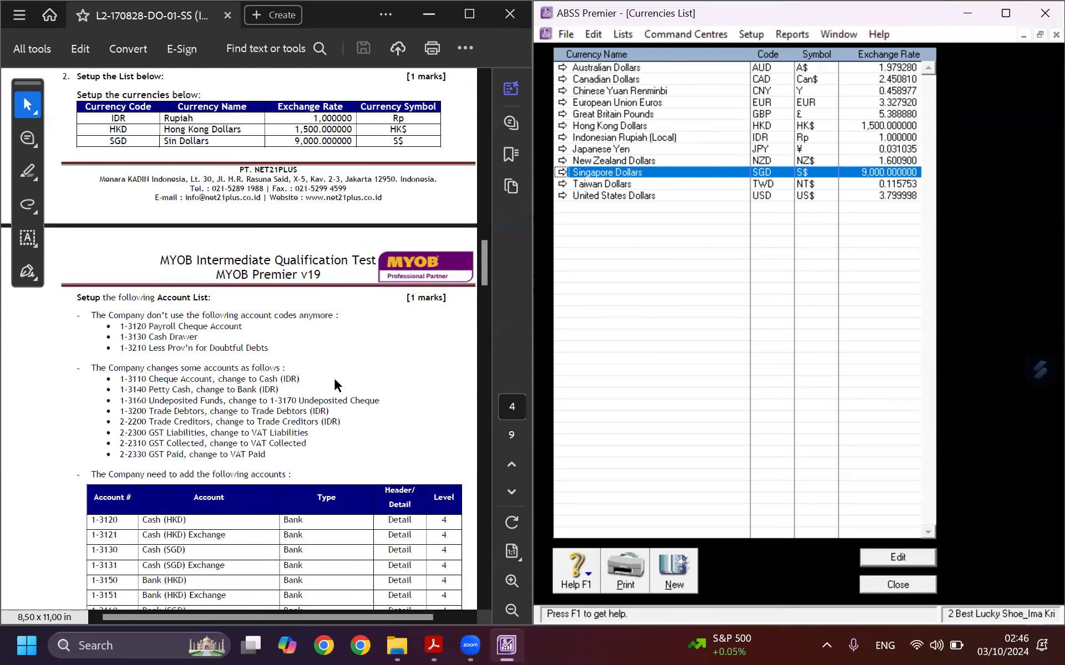
pyautogui.click(874, 585)
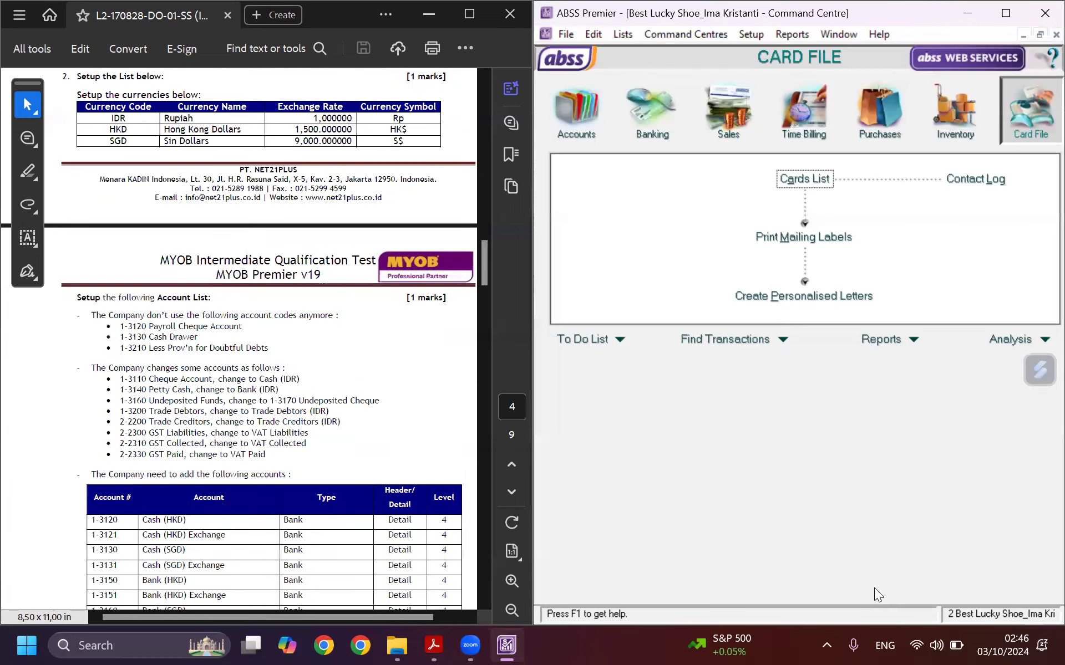
pyautogui.moveTo(76, 298); pyautogui.dragTo(272, 451)
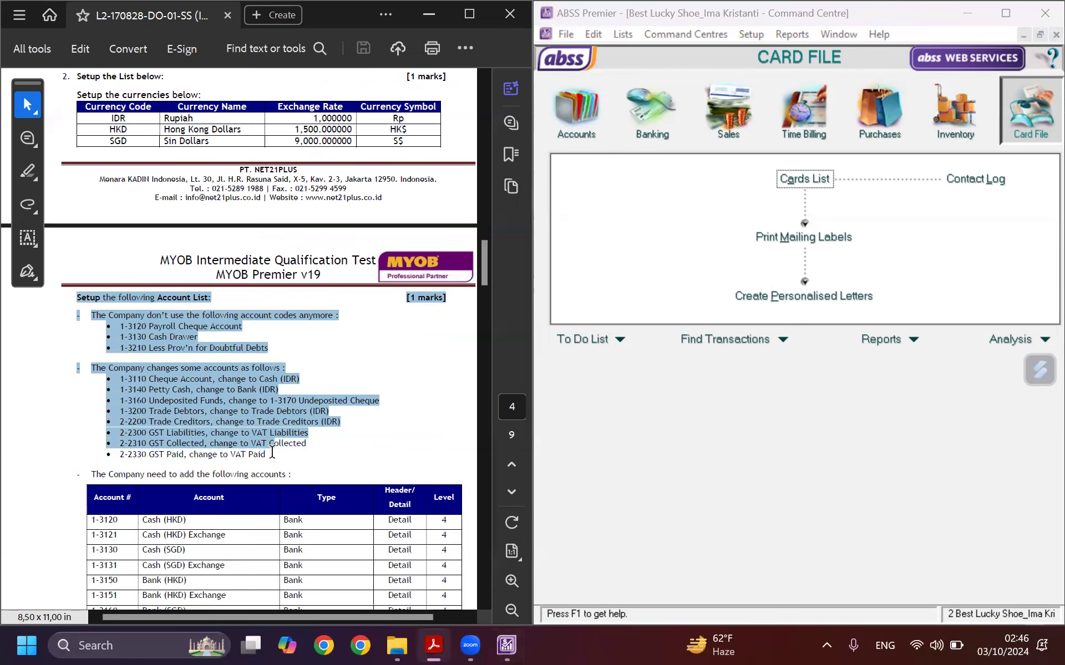
pyautogui.scroll(-1, 272, 452)
pyautogui.scroll(-1, 272, 451)
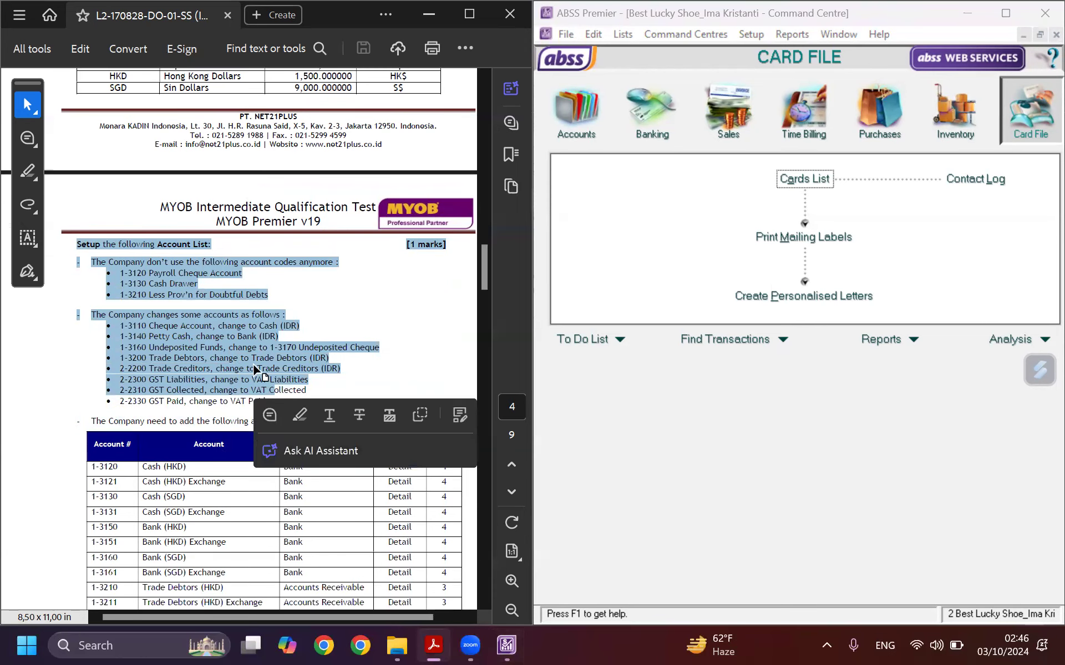
pyautogui.click(584, 109)
pyautogui.click(807, 179)
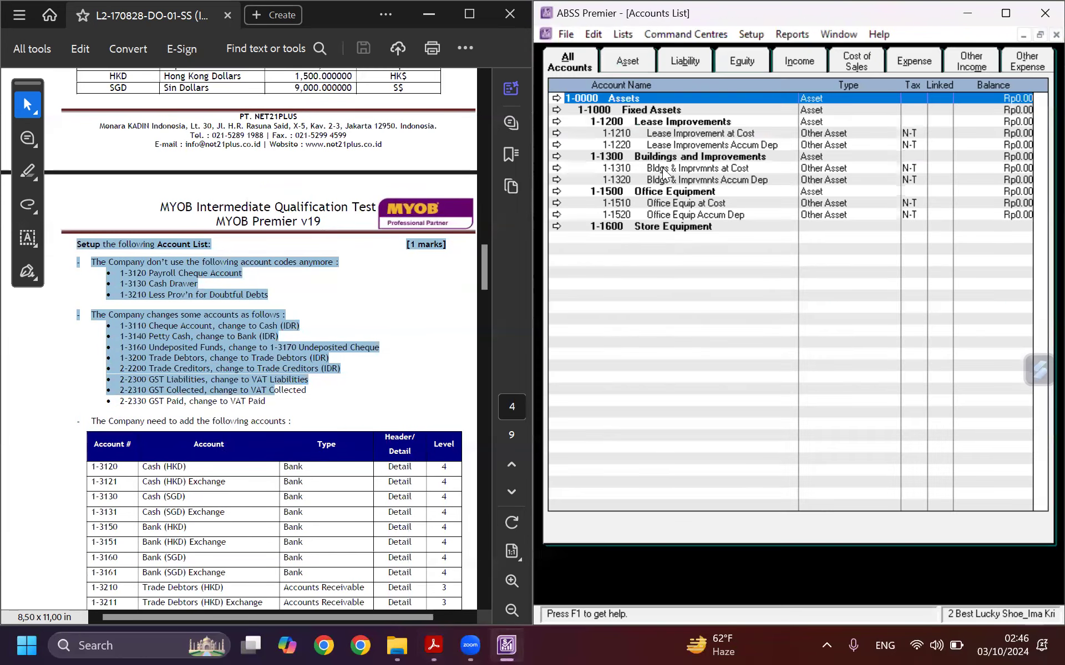
pyautogui.click(301, 278)
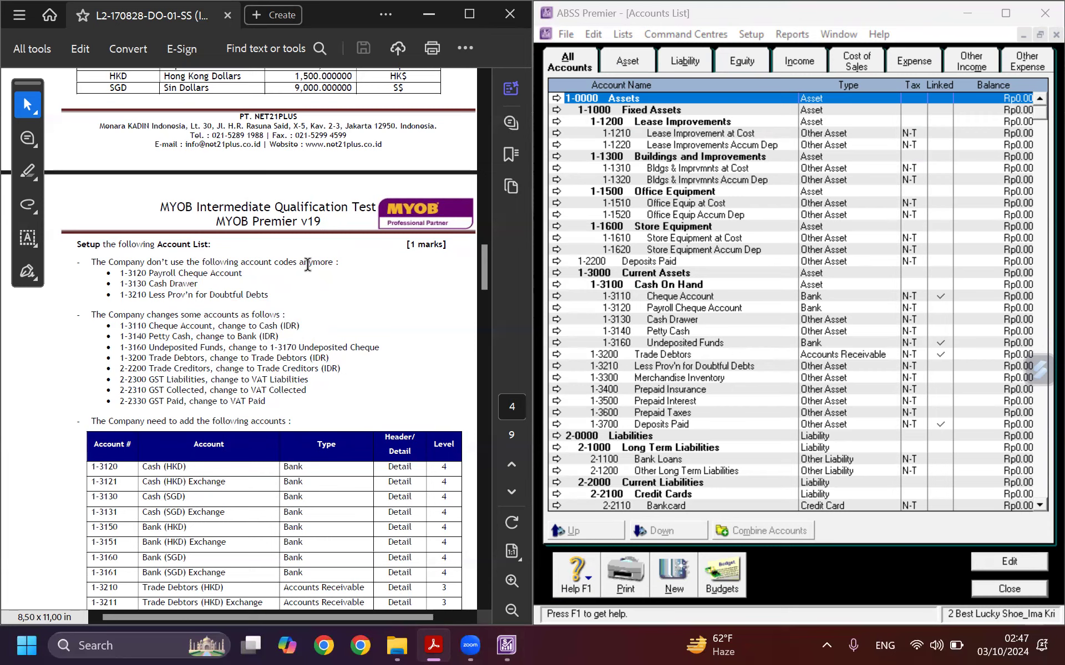
pyautogui.moveTo(268, 295); pyautogui.dragTo(149, 273)
# Delete accounts 1-3120 Payroll Cheque Account and 1-3130 Cash Drawer
pyautogui.click(264, 263)
pyautogui.click(689, 308)
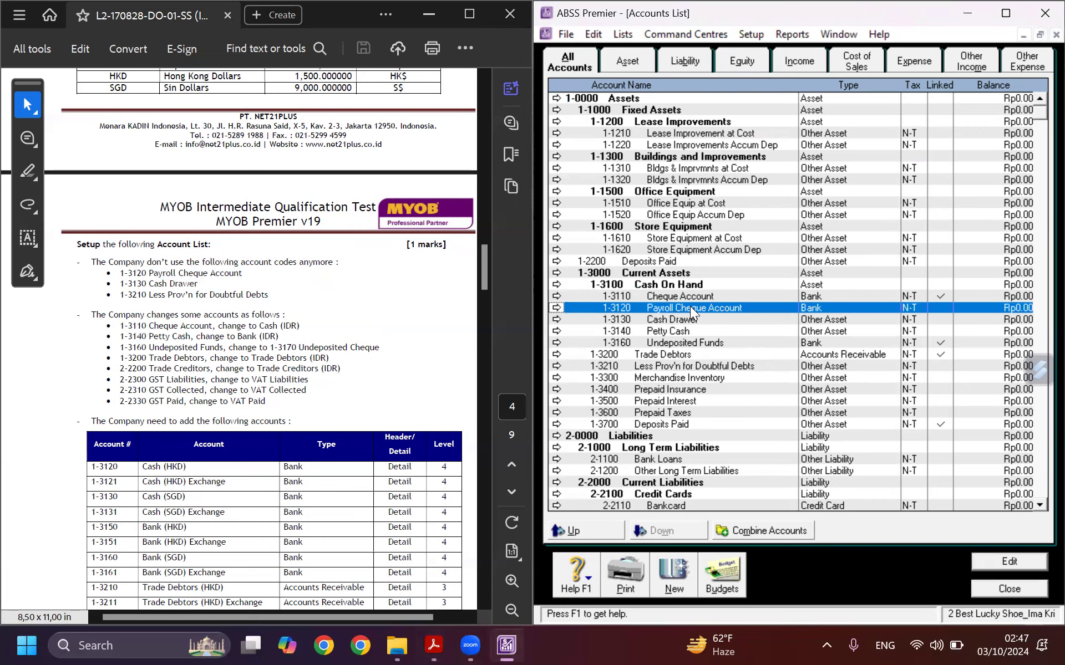
pyautogui.doubleClick(690, 306)
pyautogui.rightClick(681, 224)
pyautogui.click(695, 232)
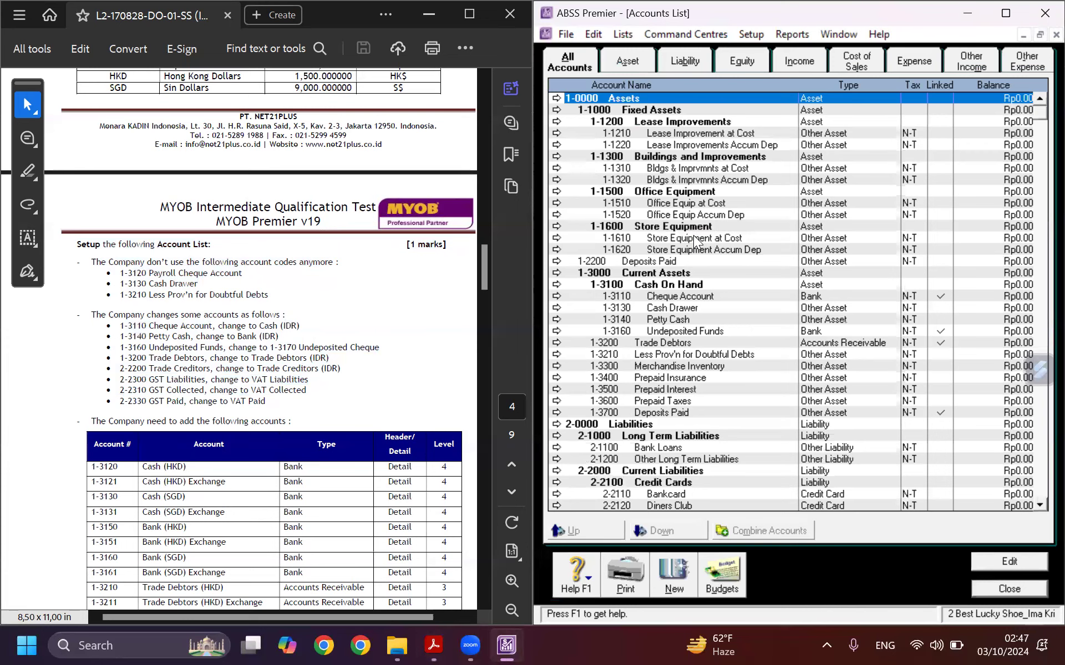
pyautogui.click(692, 307)
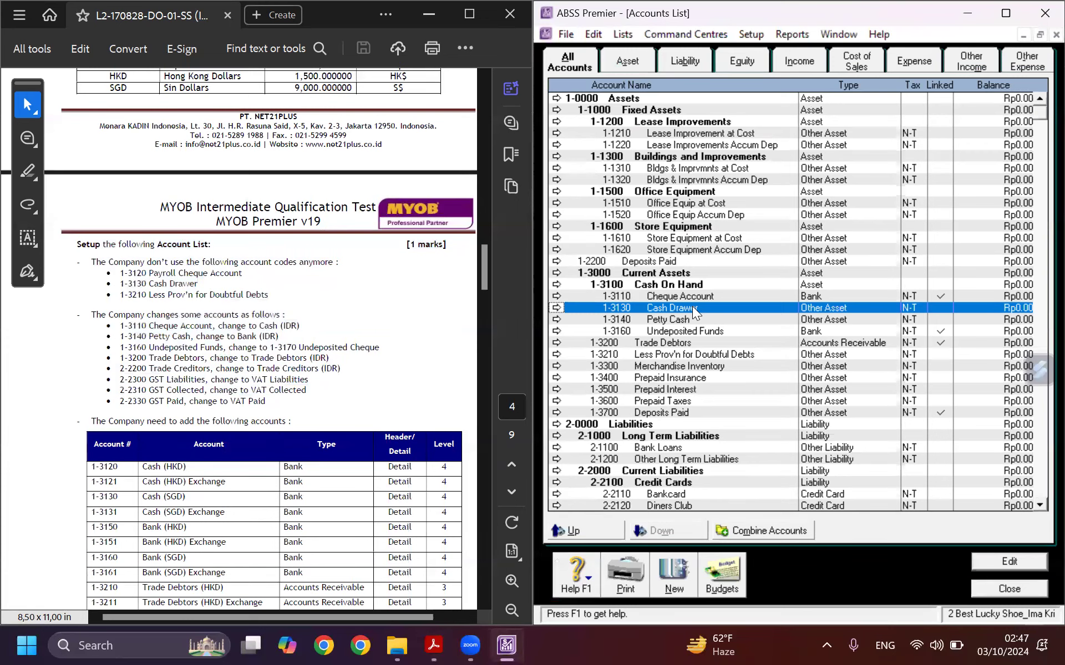
pyautogui.doubleClick(692, 306)
pyautogui.rightClick(657, 228)
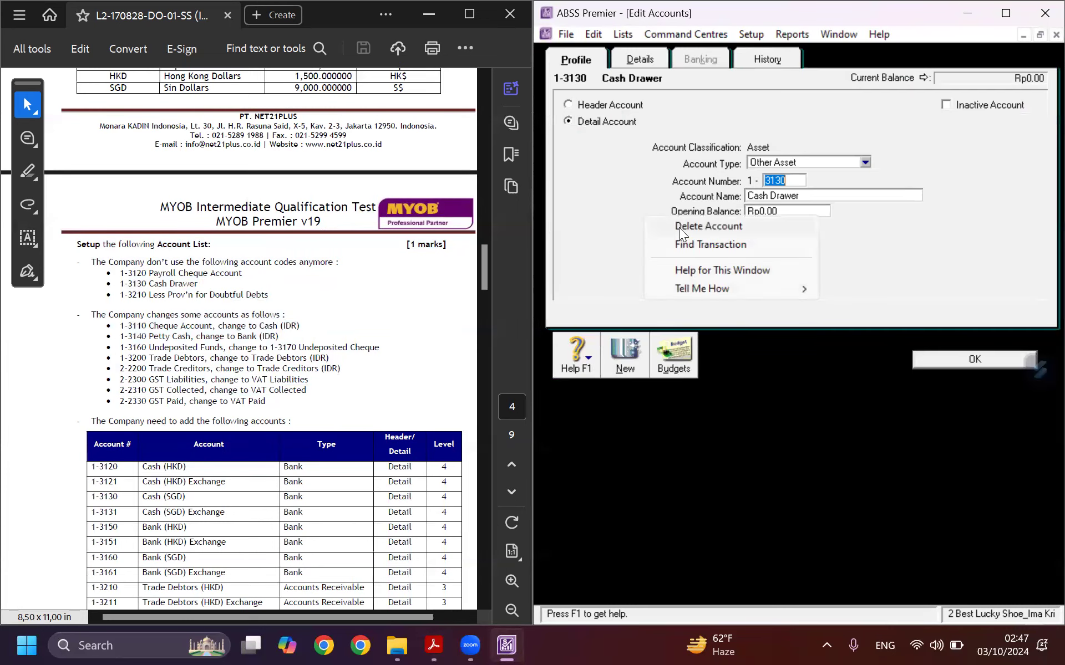
pyautogui.click(680, 226)
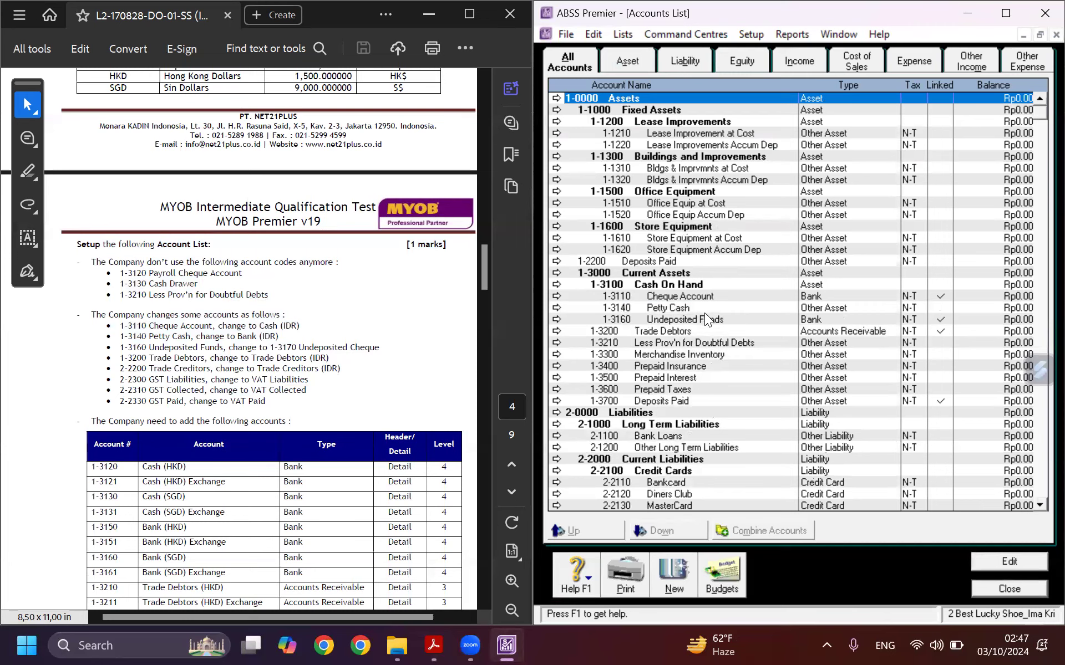
# Delete account 1-3210 Less Prov'n for Doubtful Debts
pyautogui.click(709, 342)
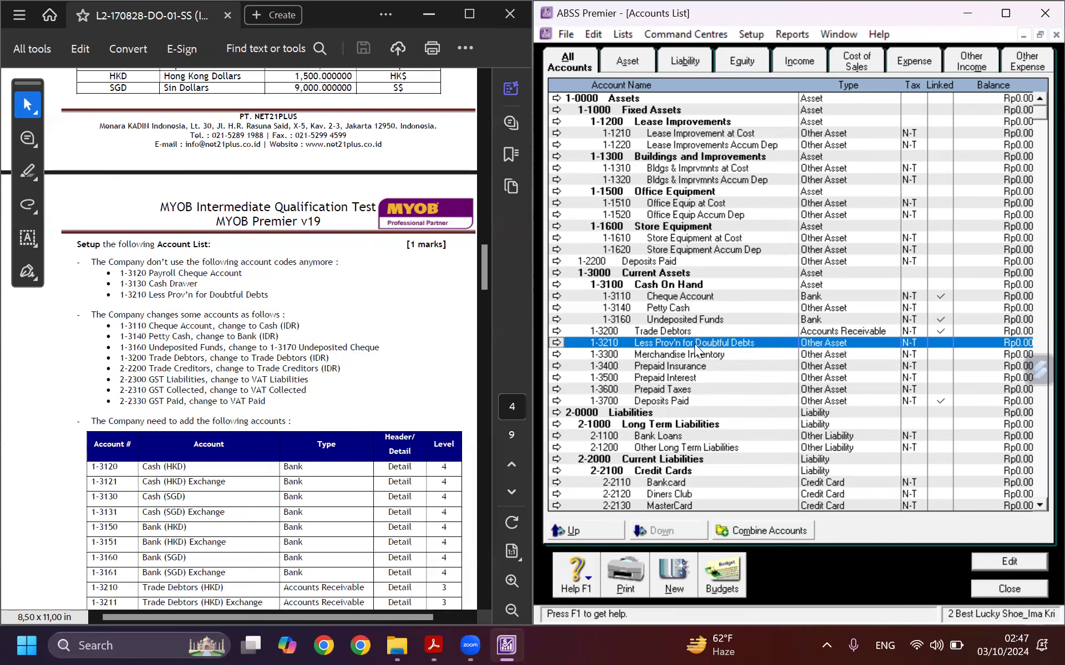
pyautogui.doubleClick(695, 344)
pyautogui.rightClick(687, 238)
pyautogui.click(729, 243)
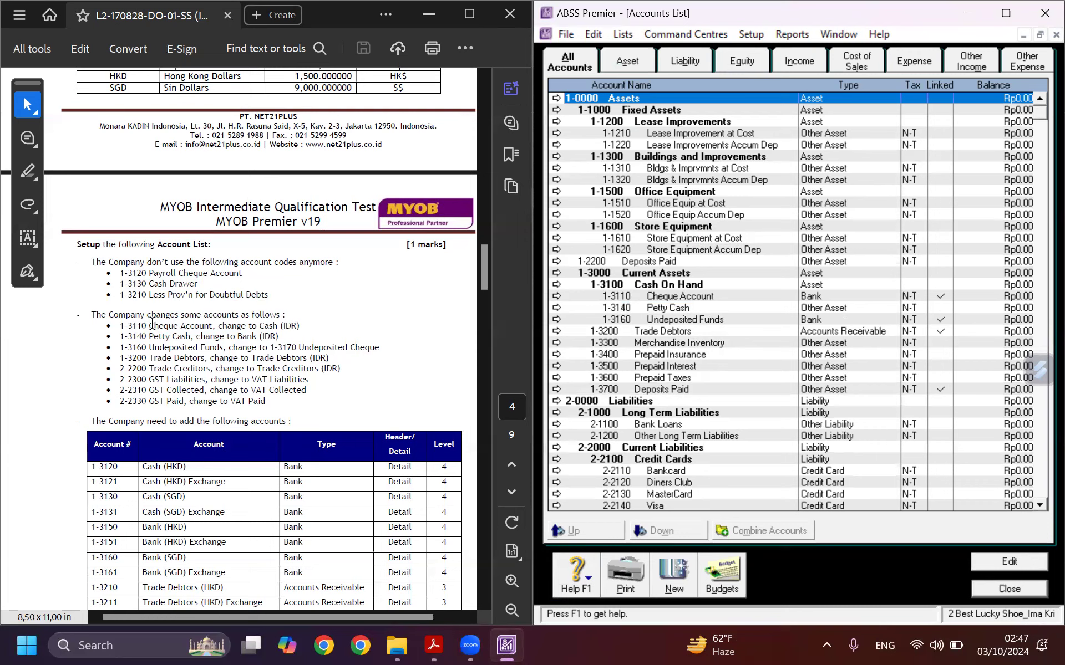
pyautogui.click(670, 299)
# Rename account 1-3110 Cheque Account to Cash (IDR)
pyautogui.doubleClick(670, 298)
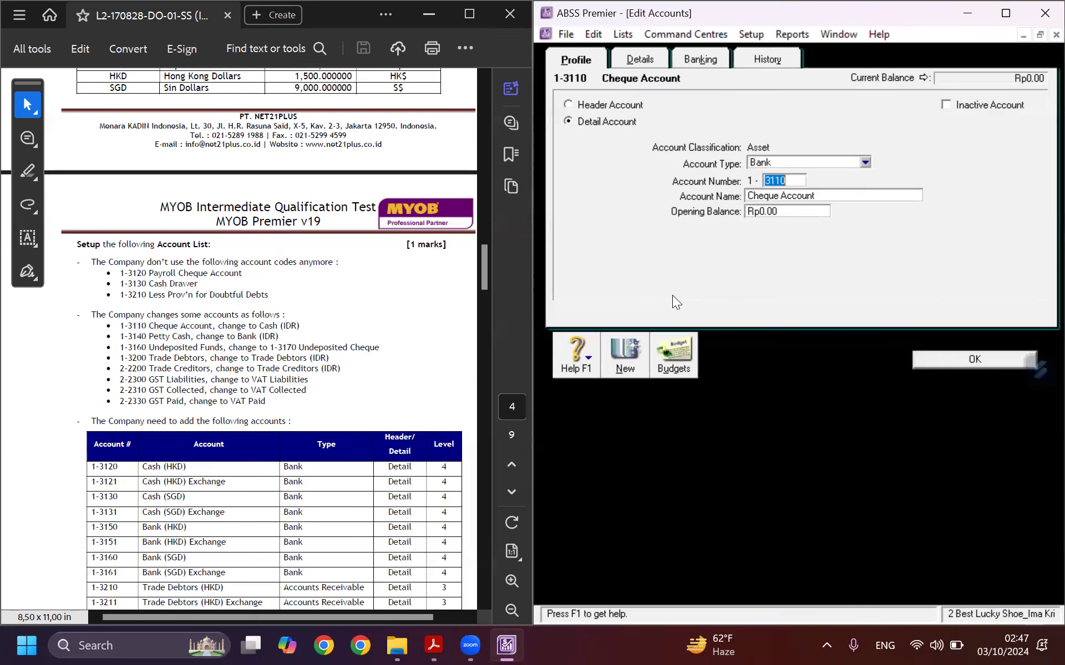
pyautogui.click(789, 196)
pyautogui.write('Cash (IDR)')
pyautogui.click(976, 357)
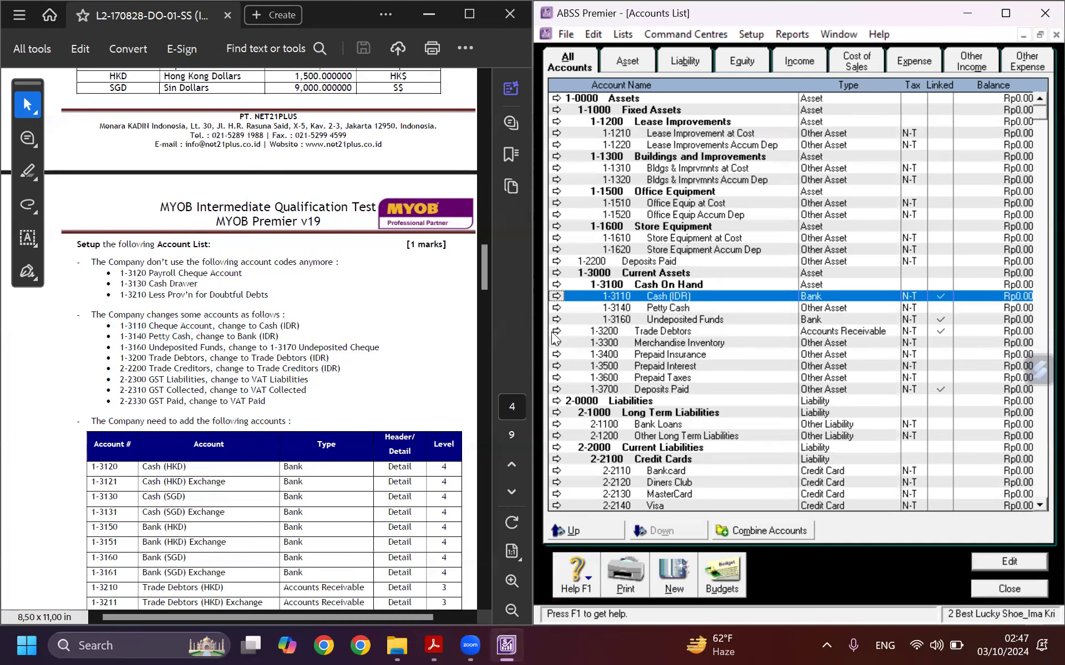
# Rename account 1-3140 Petty Cash to Bank (IDR)
pyautogui.click(637, 309)
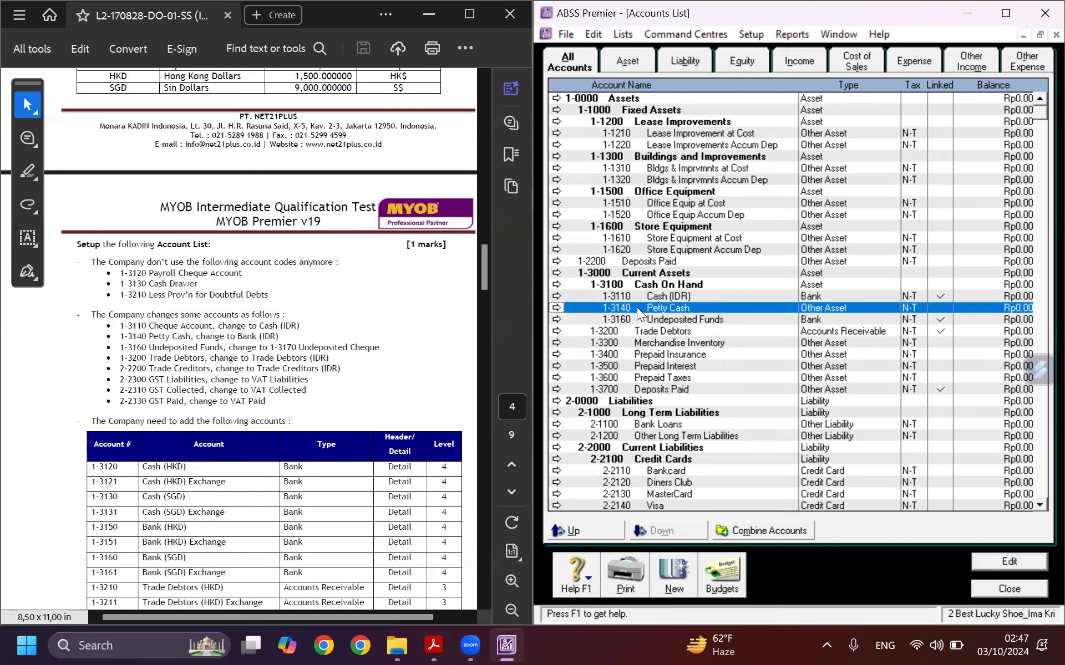
pyautogui.doubleClick(636, 308)
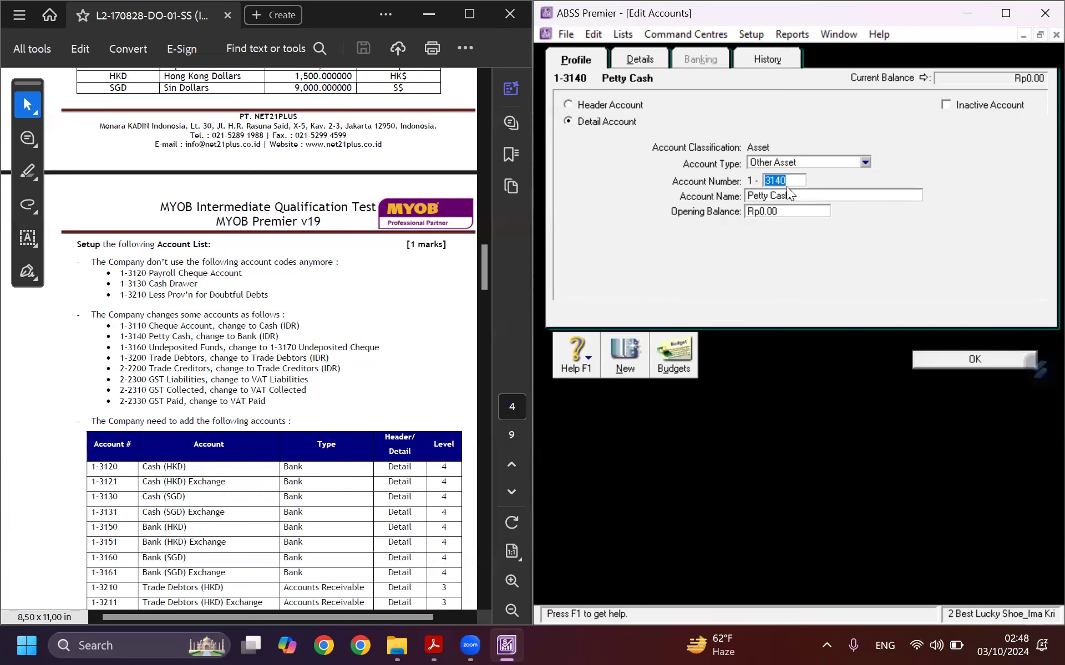
pyautogui.click(790, 193)
pyautogui.write('Bank (IDR)')
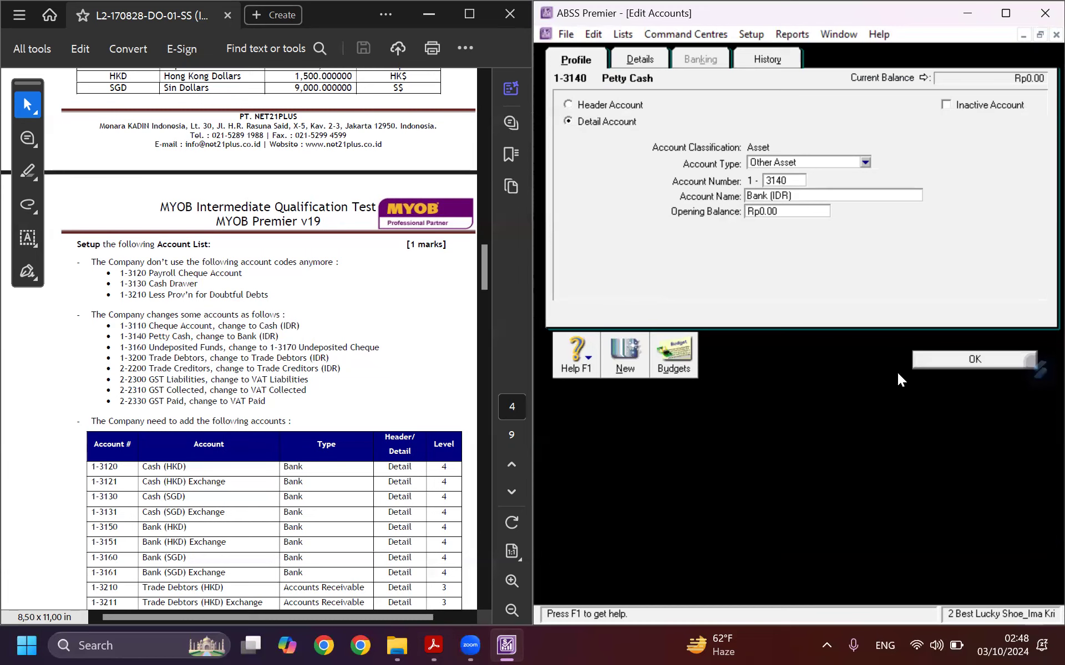
pyautogui.click(948, 359)
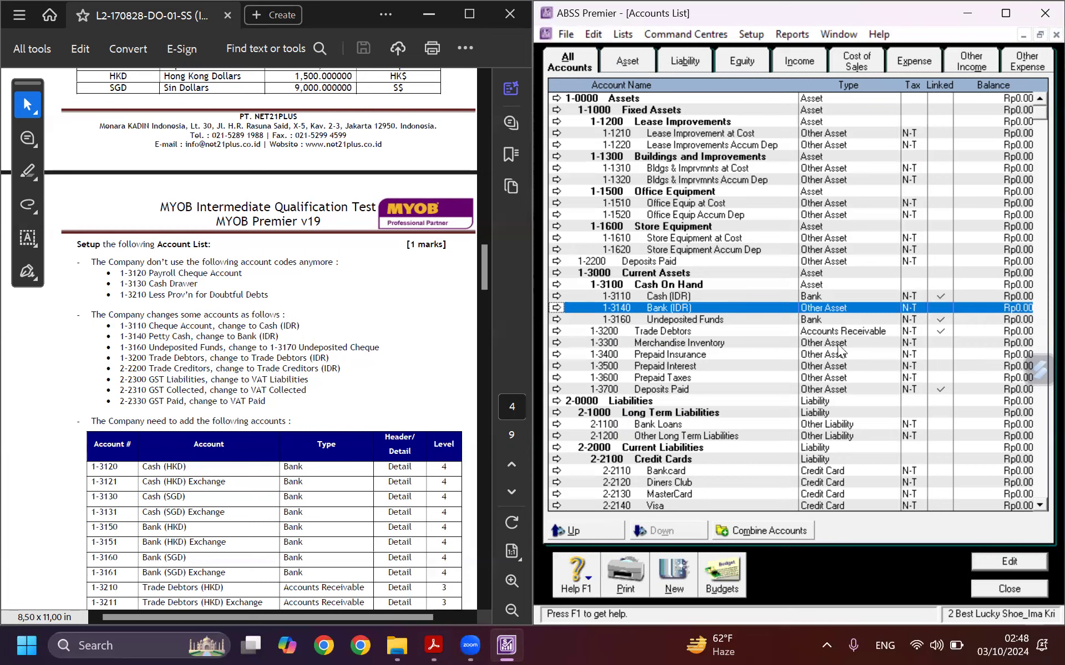
# Renumber Undeposited Funds from 1-3160 to 1-3170 and start renaming it Undeposited Cheque
pyautogui.click(704, 318)
pyautogui.doubleClick(703, 318)
pyautogui.click(781, 181)
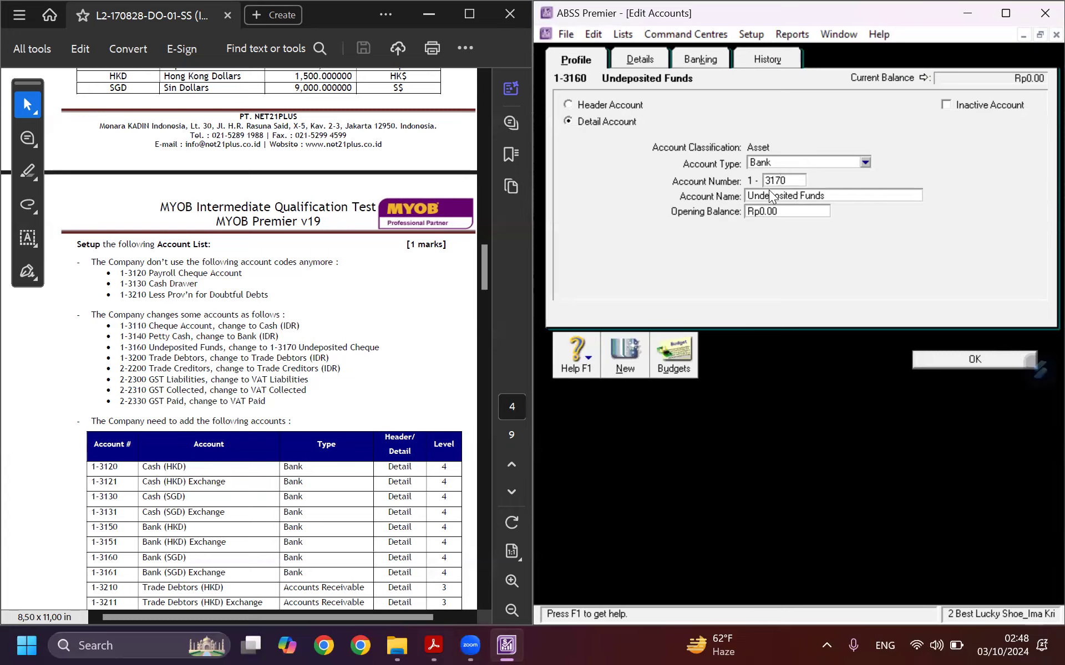
pyautogui.press('Tab')
pyautogui.click(873, 198)
pyautogui.hotkey('ctrl', 'shift', 'Left')
pyautogui.write('Cheque')
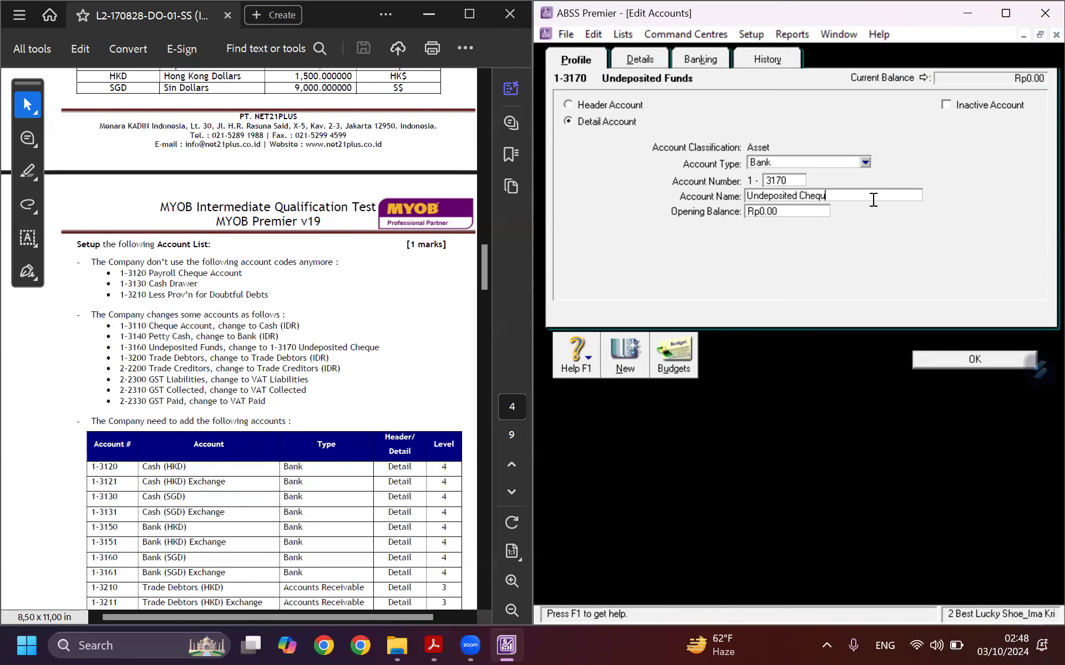